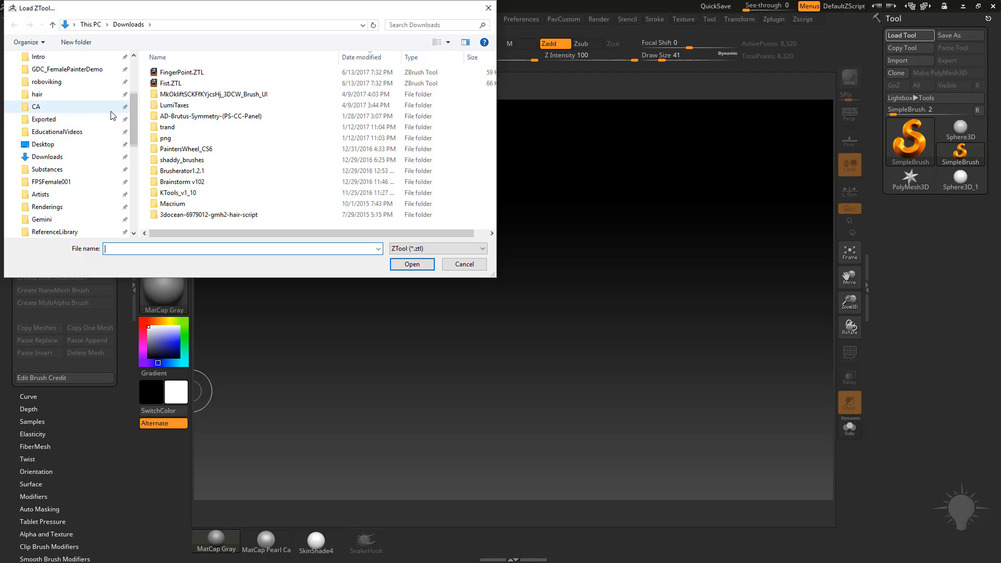
Load the StandardGizmo3D.ZTL tool from the ZBrush 4R8 ZStartup > Gizmo3D folder.
{"action": "left_click", "coordinate": [47, 144]}
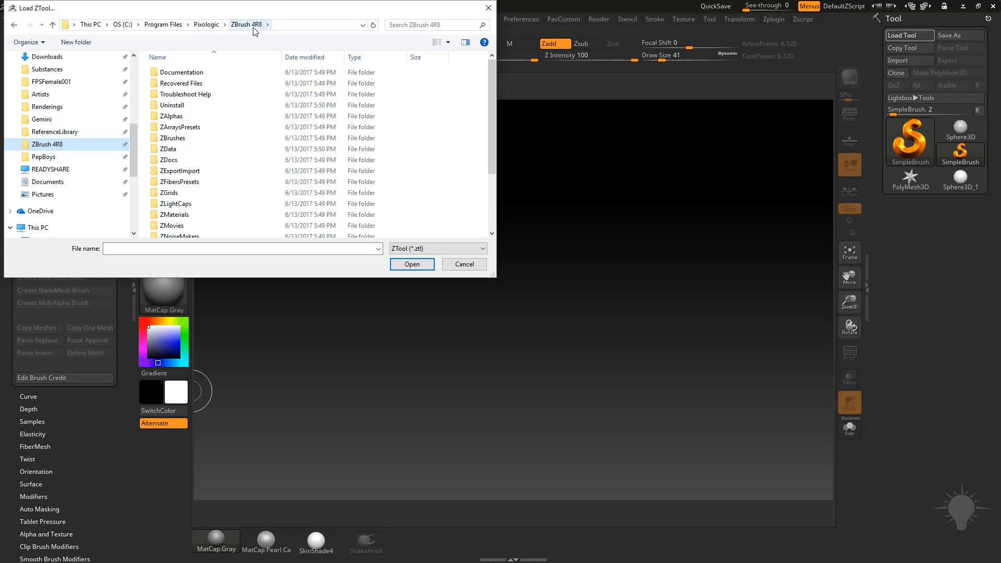
{"action": "scroll", "coordinate": [487, 156], "scroll_direction": "down", "scroll_amount": 3}
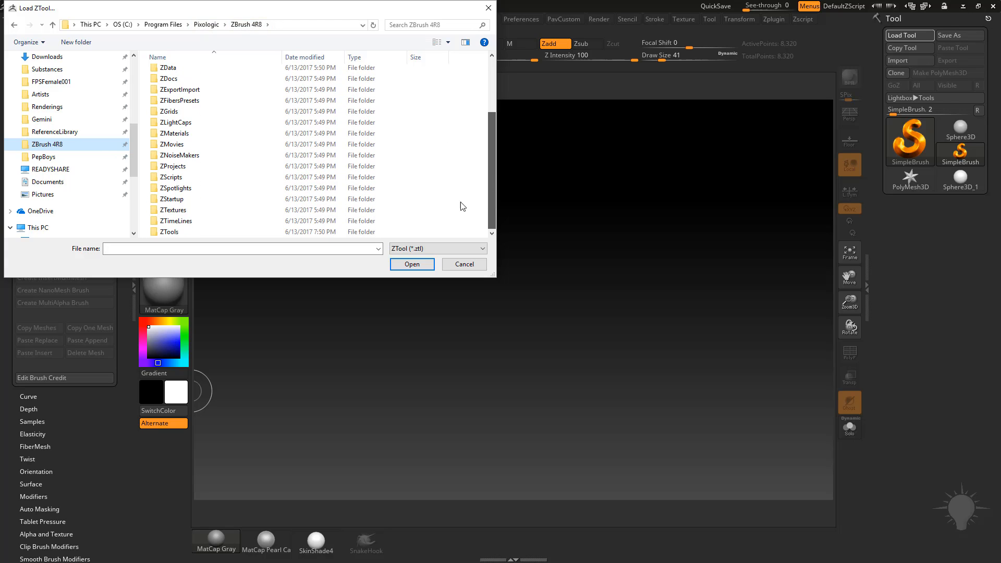
{"action": "left_click", "coordinate": [181, 199]}
{"action": "double_click", "coordinate": [181, 199]}
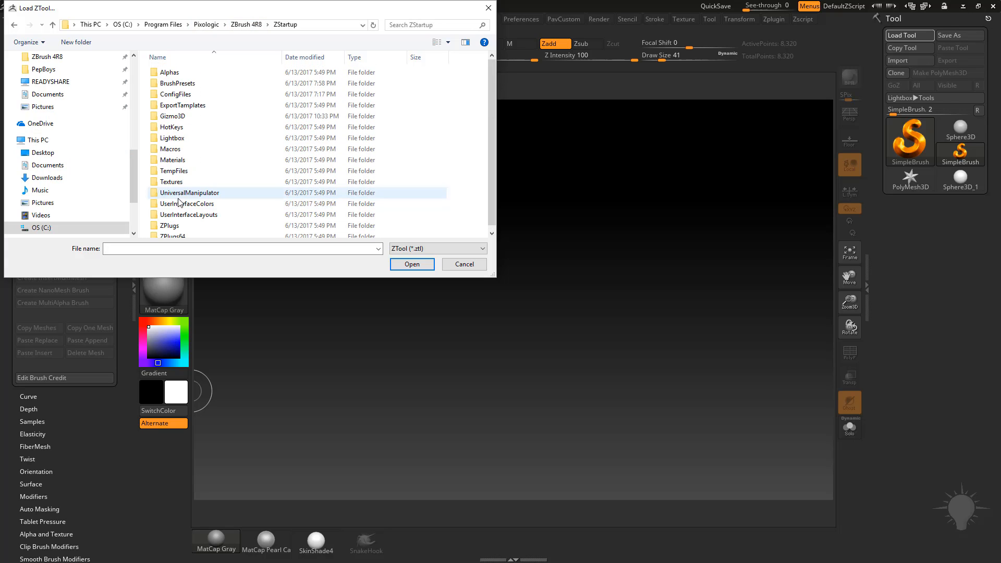
{"action": "left_click", "coordinate": [176, 117]}
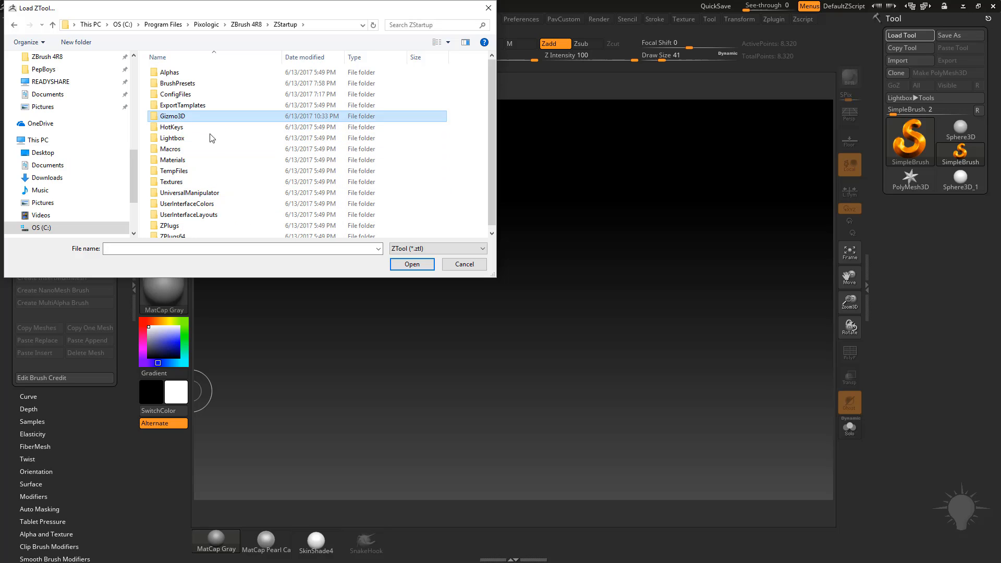
{"action": "double_click", "coordinate": [177, 117]}
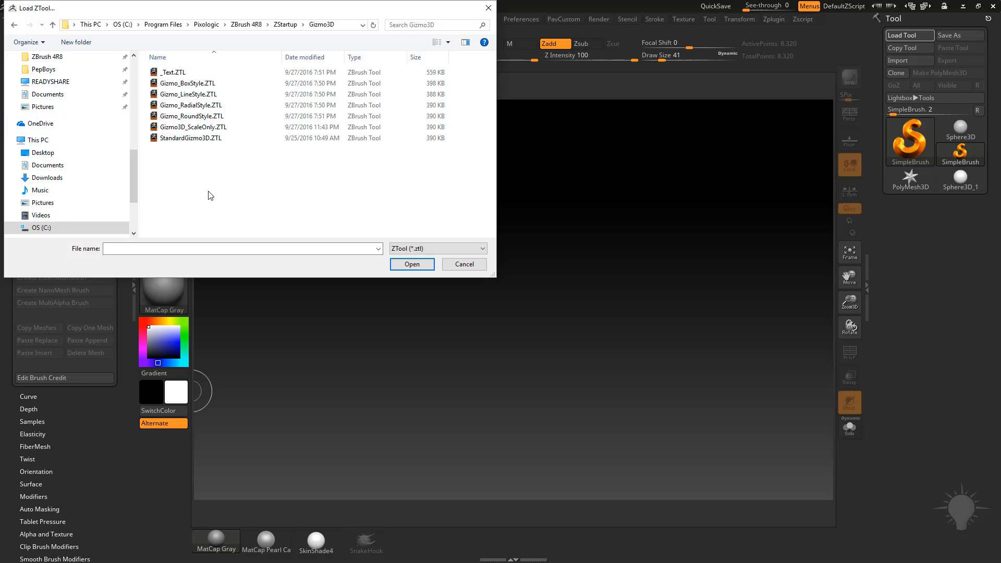
{"action": "double_click", "coordinate": [202, 139]}
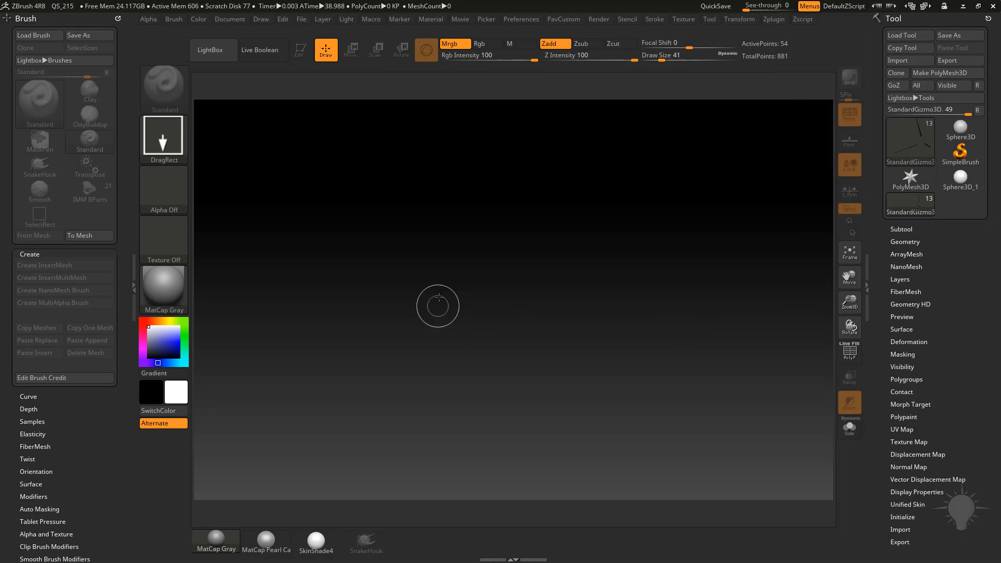
Draw the gizmo tool onto the canvas and enter Edit mode.
{"action": "left_click_drag", "start_coordinate": [474, 258], "coordinate": [515, 404]}
{"action": "left_click", "coordinate": [298, 50]}
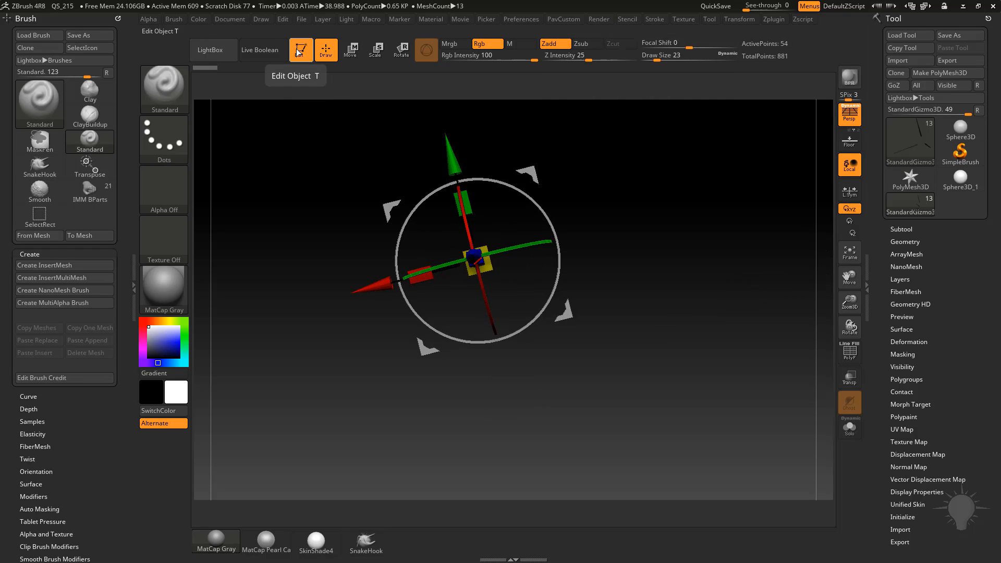
Orbit around the gizmo and toggle Move mode to inspect its transpose handles.
{"action": "mouse_move", "coordinate": [648, 226]}
{"action": "left_mouse_down"}
{"action": "mouse_move", "coordinate": [756, 198]}
{"action": "mouse_move", "coordinate": [716, 220]}
{"action": "mouse_move", "coordinate": [727, 225]}
{"action": "mouse_move", "coordinate": [655, 229]}
{"action": "mouse_move", "coordinate": [691, 253]}
{"action": "mouse_move", "coordinate": [703, 238]}
{"action": "left_mouse_up"}
{"action": "key", "text": "w"}
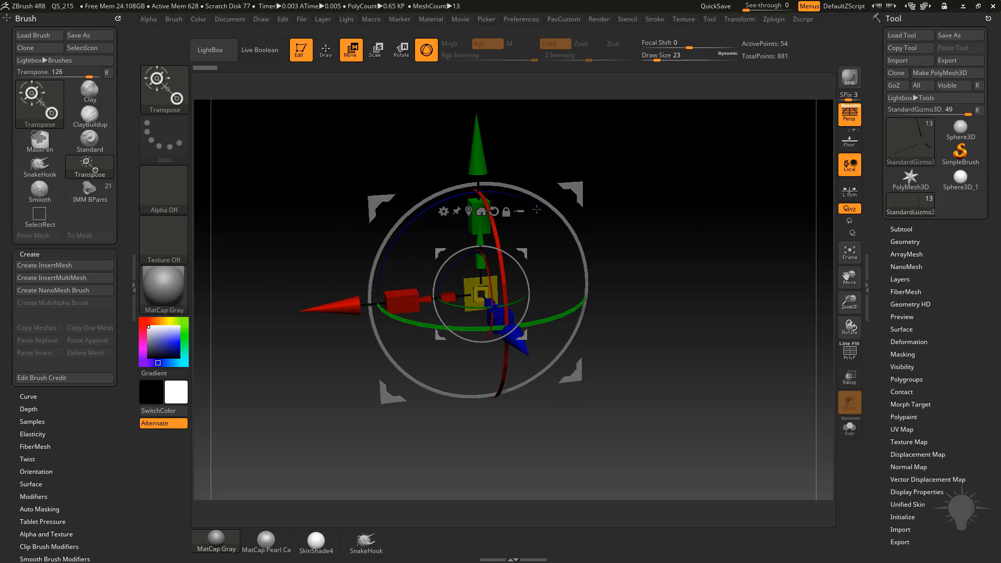
{"action": "left_click_drag", "start_coordinate": [644, 191], "coordinate": [674, 205], "text": "alt"}
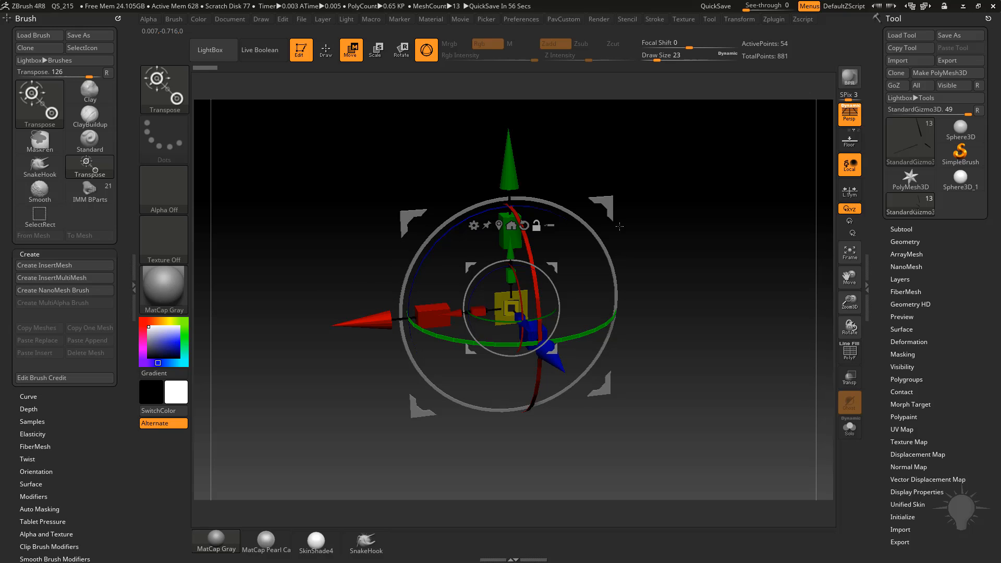
{"action": "mouse_move", "coordinate": [619, 227]}
{"action": "left_mouse_down"}
{"action": "mouse_move", "coordinate": [677, 226]}
{"action": "mouse_move", "coordinate": [453, 179]}
{"action": "mouse_move", "coordinate": [714, 252]}
{"action": "mouse_move", "coordinate": [751, 232]}
{"action": "left_mouse_up"}
{"action": "key", "text": "q"}
Open the Subtool list and examine the gizmo's subtools while orbiting the model.
{"action": "left_click", "coordinate": [901, 229]}
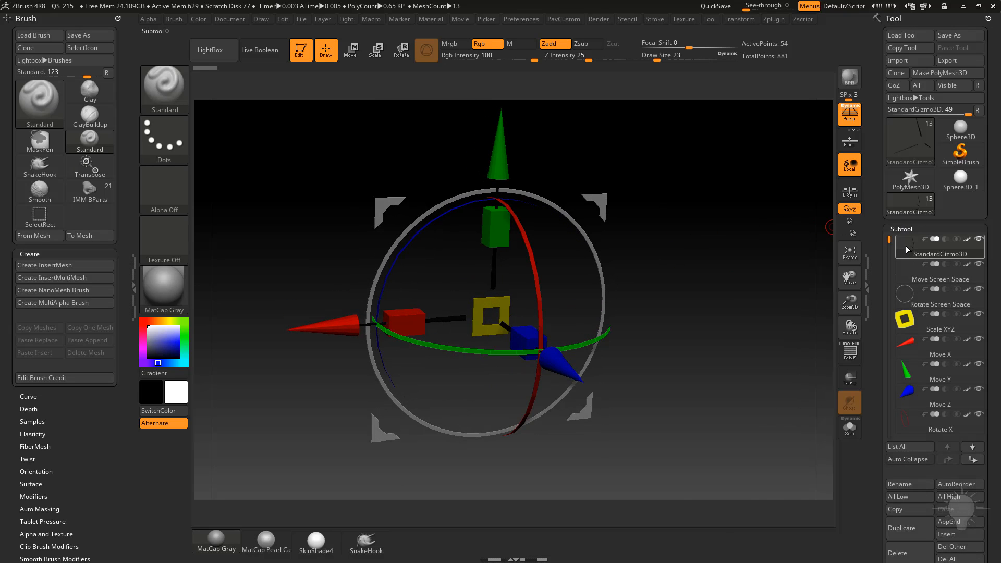
{"action": "mouse_move", "coordinate": [892, 223]}
{"action": "scroll", "coordinate": [893, 222], "scroll_direction": "down", "scroll_amount": 3}
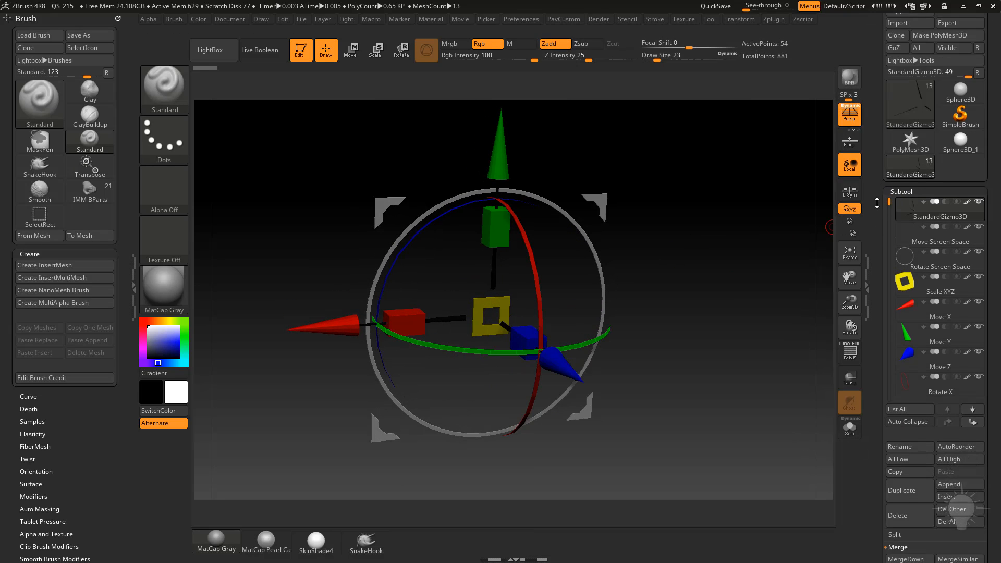
{"action": "mouse_move", "coordinate": [920, 205]}
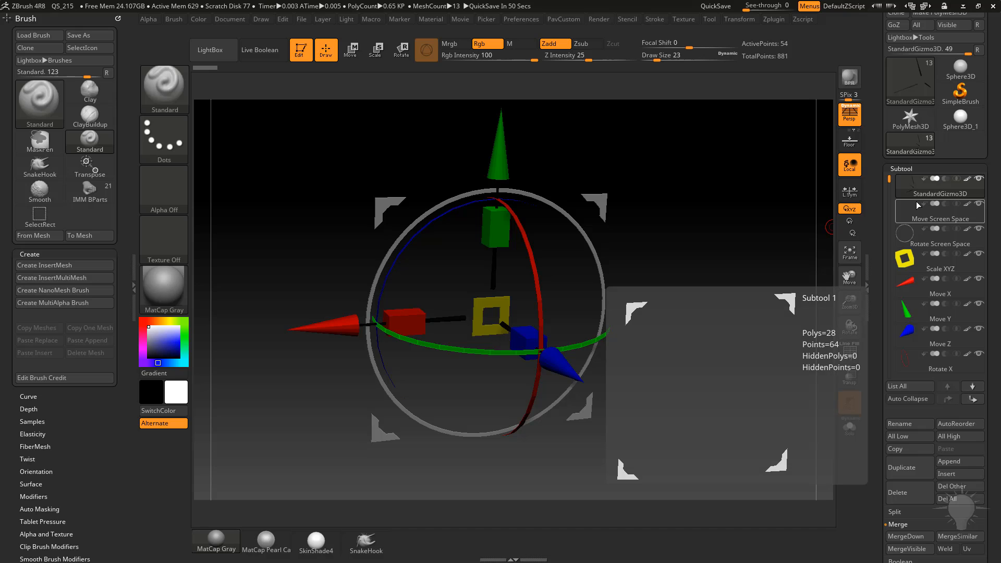
{"action": "left_click_drag", "start_coordinate": [638, 151], "coordinate": [706, 166]}
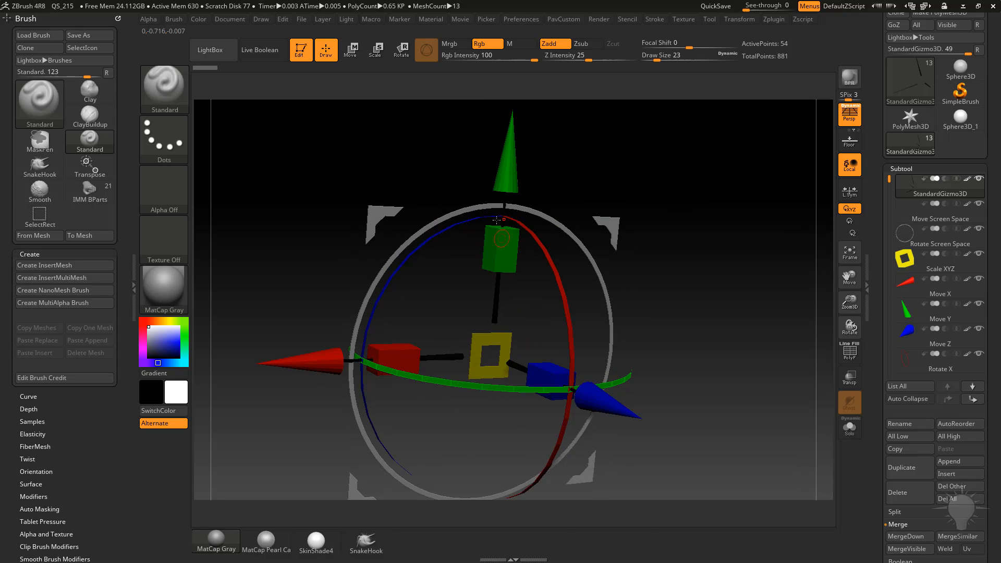
{"action": "left_click_drag", "start_coordinate": [679, 227], "coordinate": [669, 201]}
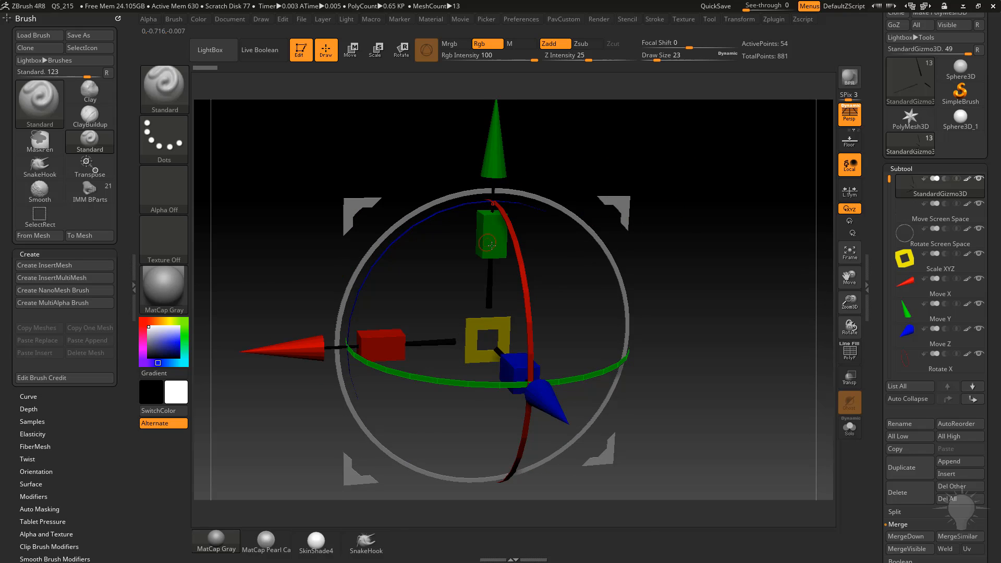
Apply the Flat Color material and sample the colours of the gizmo's axis handles.
{"action": "left_click", "coordinate": [156, 294]}
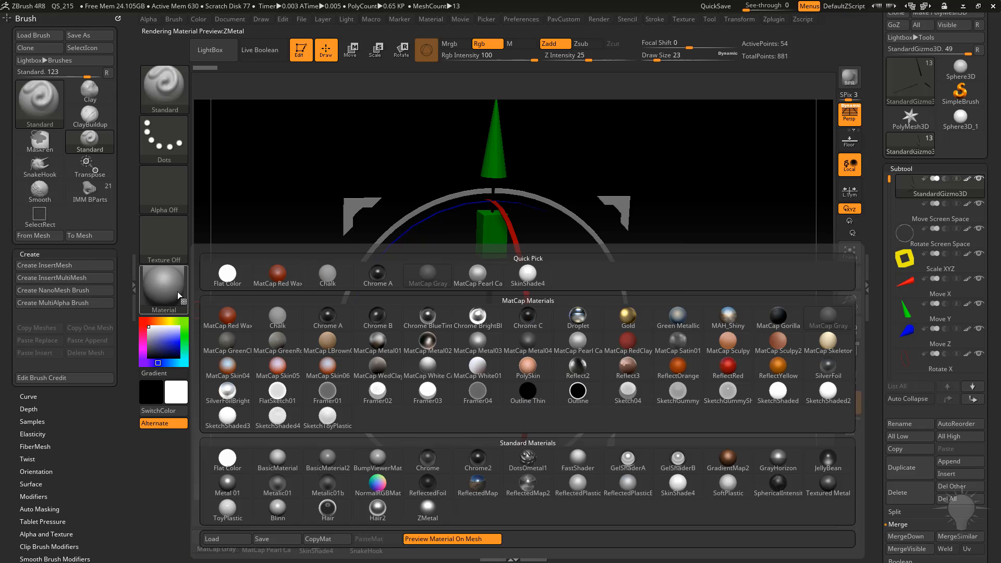
{"action": "left_click", "coordinate": [234, 459]}
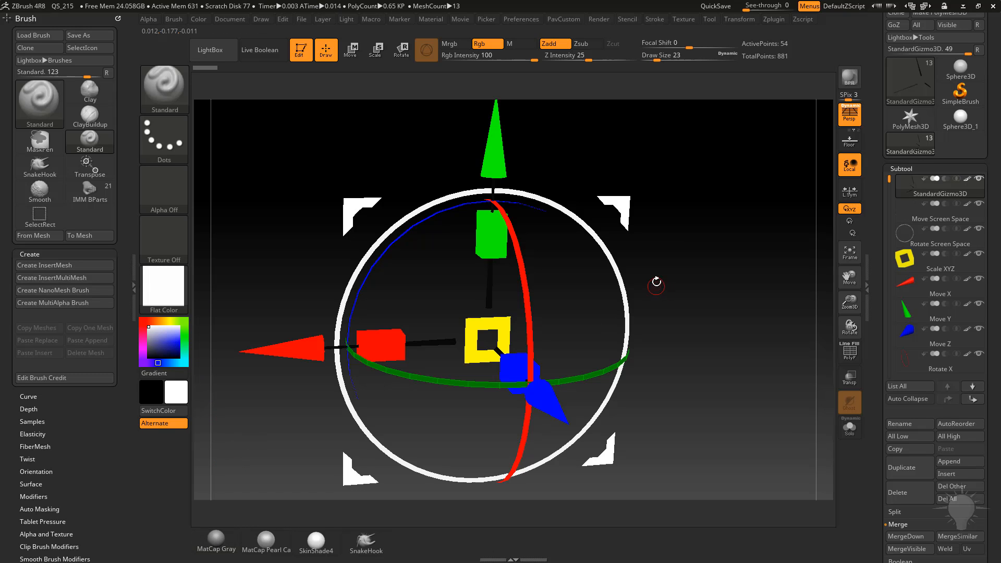
{"action": "key", "text": "c"}
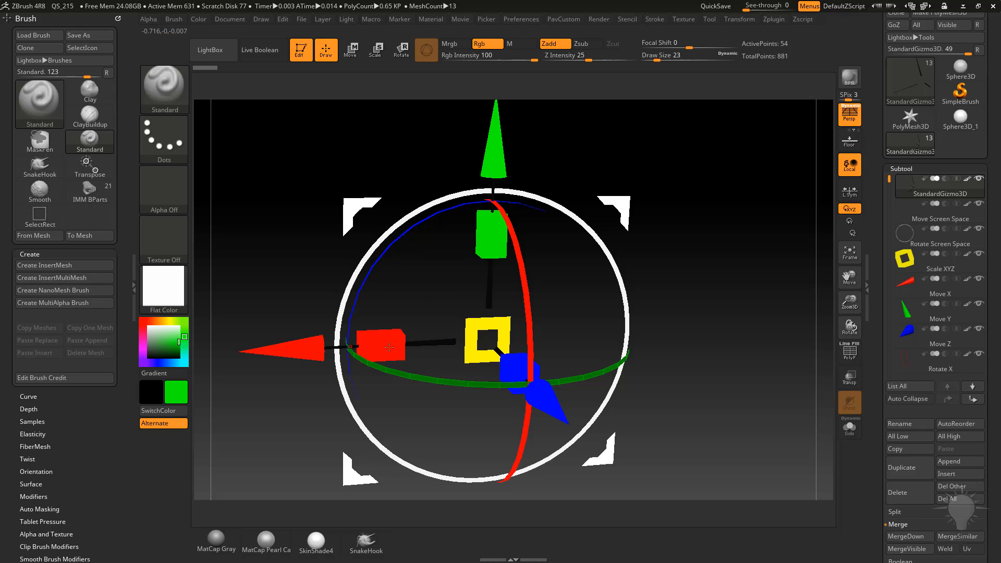
{"action": "key", "text": "c"}
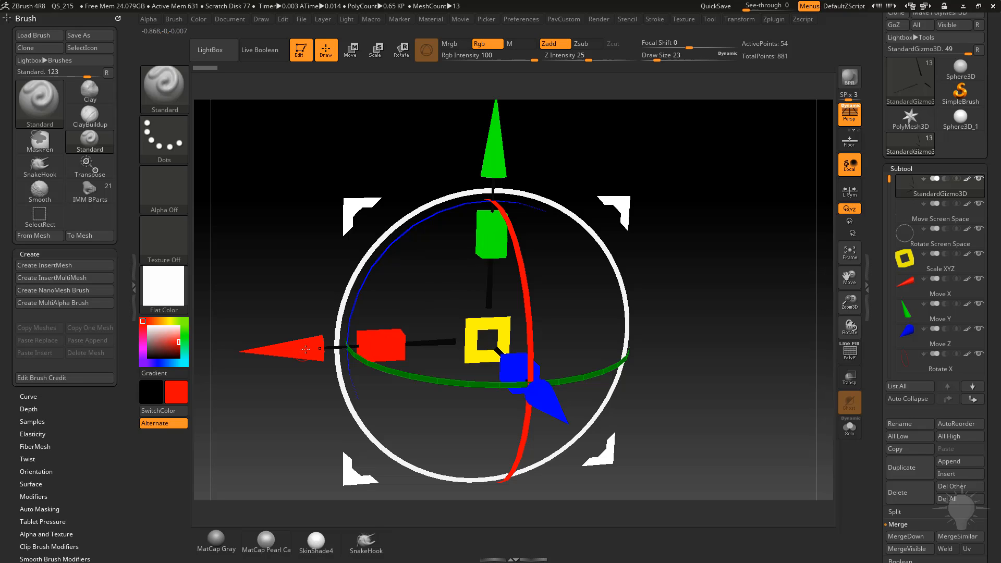
{"action": "key", "text": "c"}
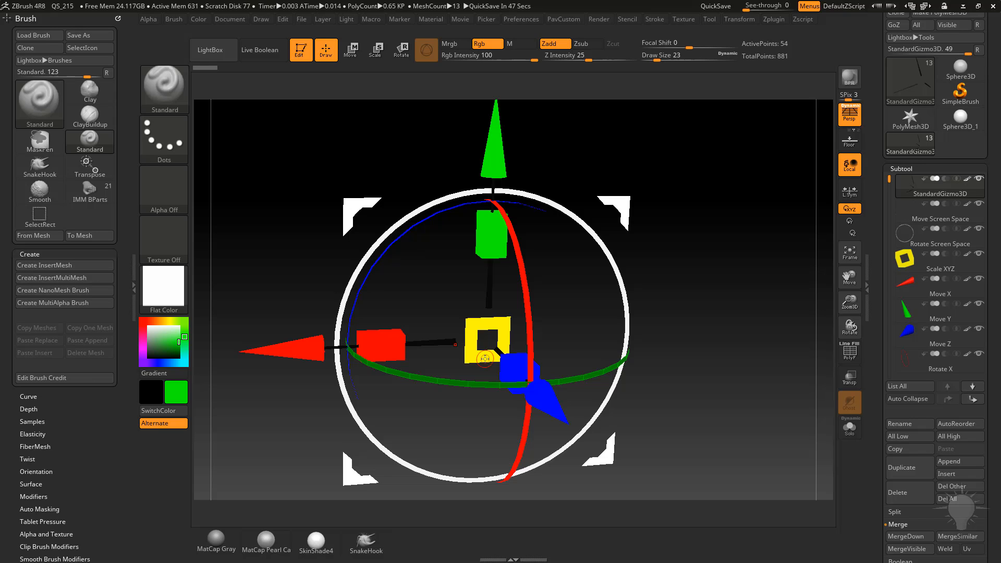
Switch back to MatCap Gray and select the green Move Y cone subtool in the viewport.
{"action": "left_click", "coordinate": [215, 539]}
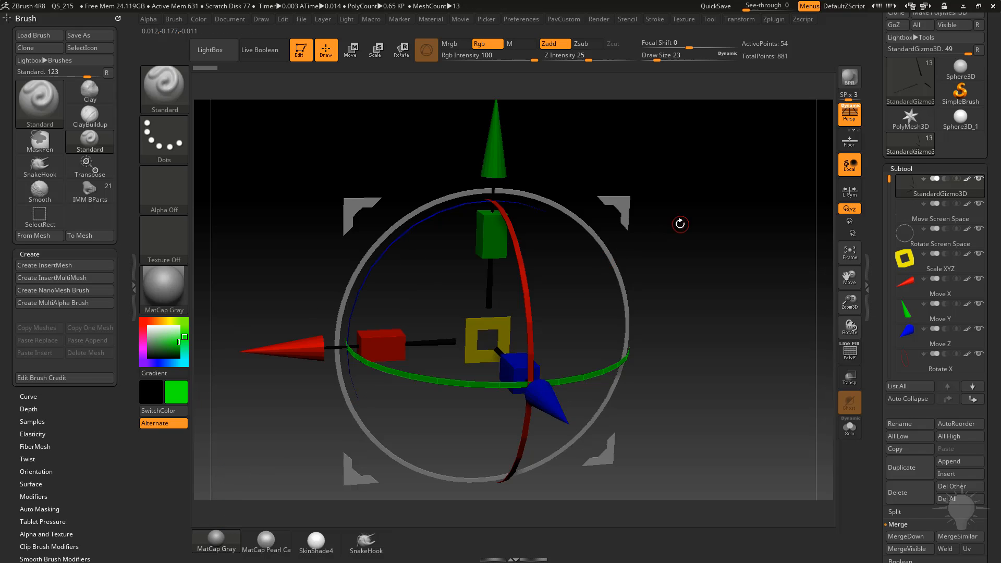
{"action": "left_click_drag", "start_coordinate": [682, 223], "coordinate": [687, 300], "text": "shift"}
{"action": "left_click_drag", "start_coordinate": [623, 235], "coordinate": [664, 266], "text": "alt"}
{"action": "left_click", "coordinate": [849, 114]}
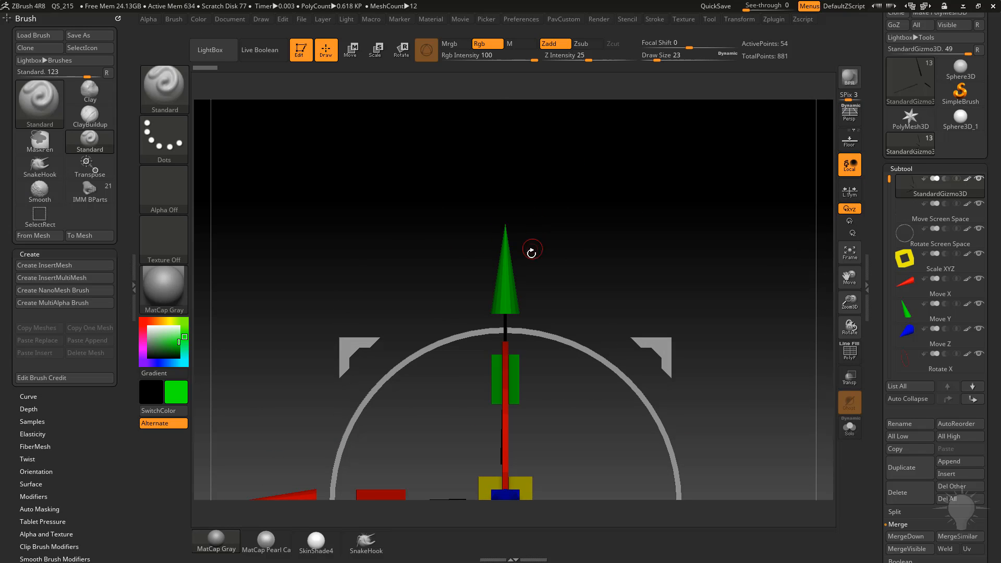
{"action": "left_click", "coordinate": [561, 342], "text": "alt"}
{"action": "left_click", "coordinate": [514, 369], "text": "alt"}
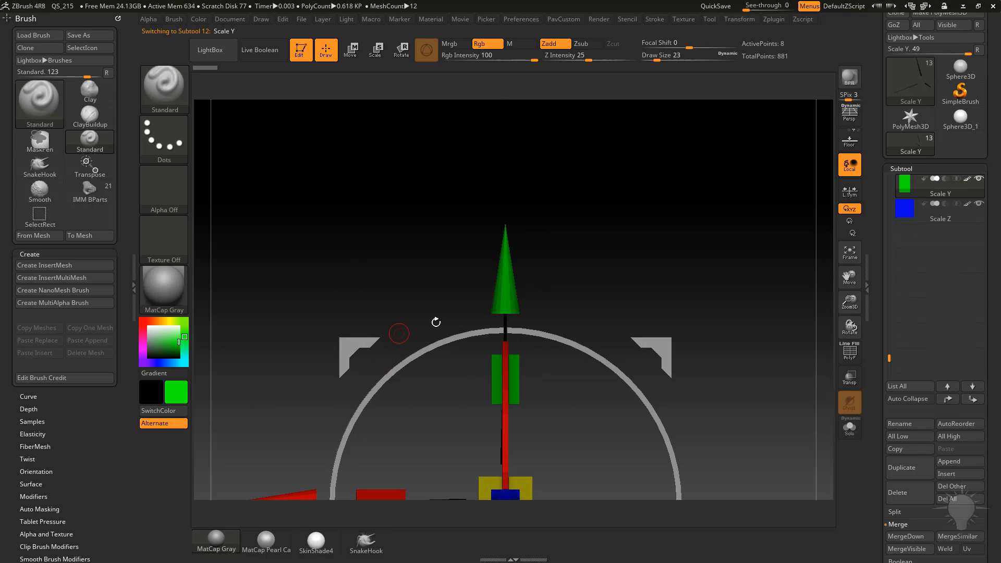
{"action": "left_click", "coordinate": [507, 298], "text": "alt"}
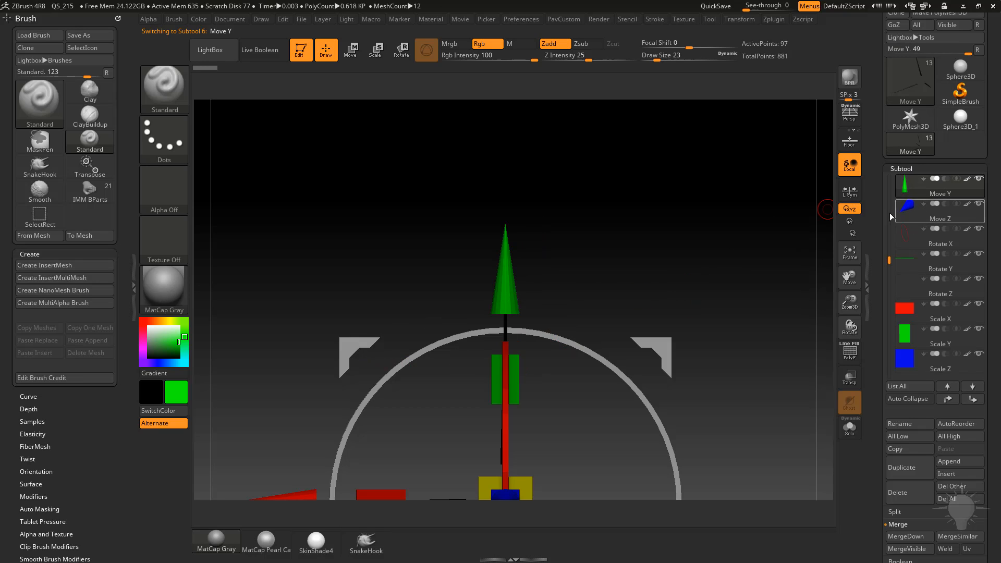
Try to move and duplicate the Move Y cone with the Transpose gizmo, undoing each attempt.
{"action": "key", "text": "w"}
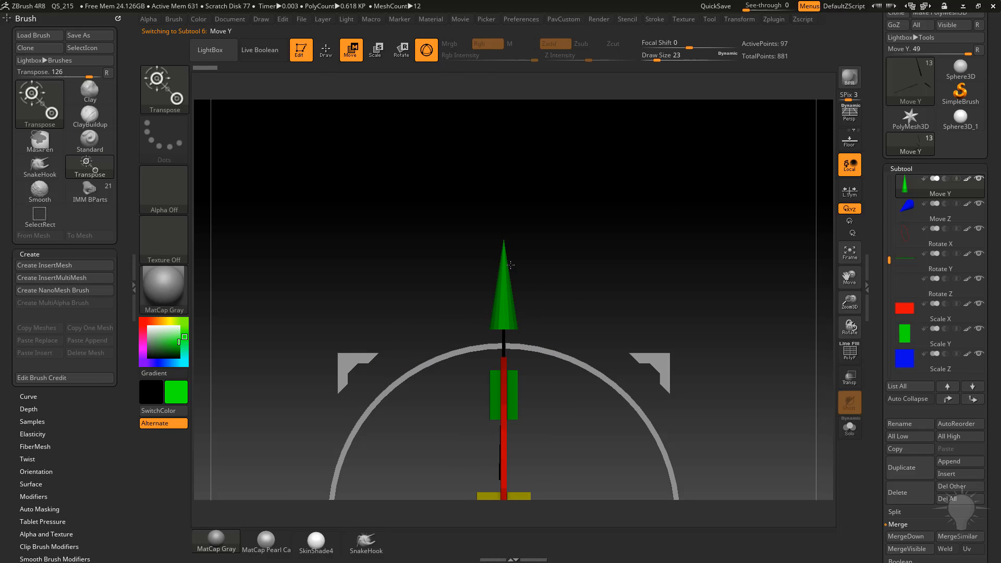
{"action": "left_click", "coordinate": [508, 329], "text": "alt"}
{"action": "left_click_drag", "start_coordinate": [579, 263], "coordinate": [587, 234], "text": "alt"}
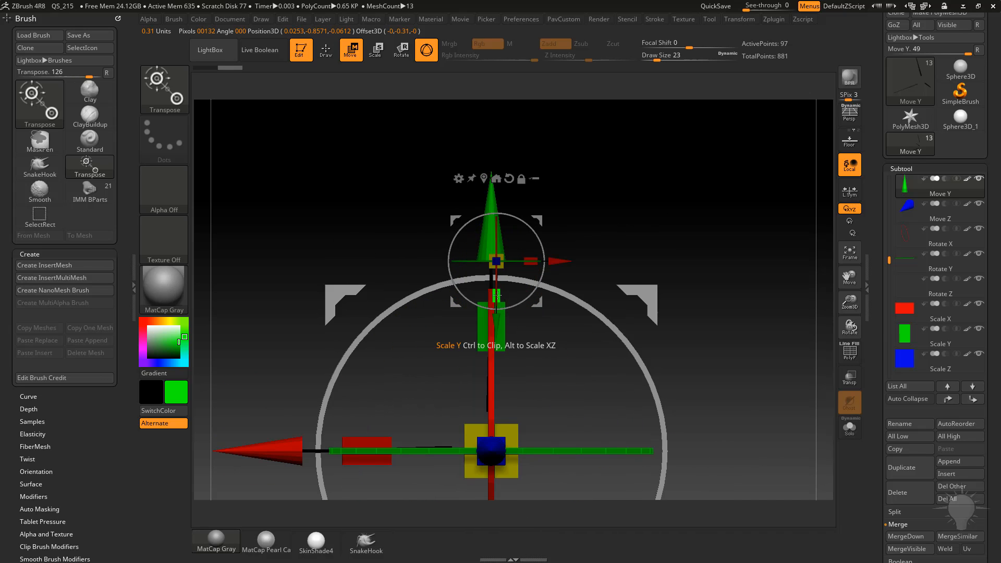
{"action": "left_click_drag", "start_coordinate": [497, 296], "coordinate": [499, 302]}
{"action": "left_click_drag", "start_coordinate": [658, 282], "coordinate": [662, 190], "text": "alt"}
{"action": "left_click_drag", "start_coordinate": [626, 209], "coordinate": [674, 213]}
{"action": "key", "text": "ctrl+z"}
{"action": "left_click_drag", "start_coordinate": [599, 172], "coordinate": [571, 174]}
{"action": "left_click_drag", "start_coordinate": [584, 178], "coordinate": [596, 221], "text": "alt"}
{"action": "left_click_drag", "start_coordinate": [496, 251], "coordinate": [496, 232]}
{"action": "left_click_drag", "start_coordinate": [603, 187], "coordinate": [607, 187], "text": "shift"}
{"action": "key", "text": "ctrl+z"}
{"action": "mouse_move", "coordinate": [539, 173]}
{"action": "left_mouse_down", "text": "ctrl+shift"}
{"action": "mouse_move", "coordinate": [528, 155]}
{"action": "mouse_move", "coordinate": [513, 160]}
{"action": "mouse_move", "coordinate": [580, 171]}
{"action": "left_mouse_up", "text": "ctrl+shift"}
{"action": "key", "text": "q"}
{"action": "mouse_move", "coordinate": [683, 208]}
{"action": "left_mouse_down", "text": "alt"}
{"action": "mouse_move", "coordinate": [697, 185]}
{"action": "mouse_move", "coordinate": [709, 191]}
{"action": "left_mouse_up", "text": "alt"}
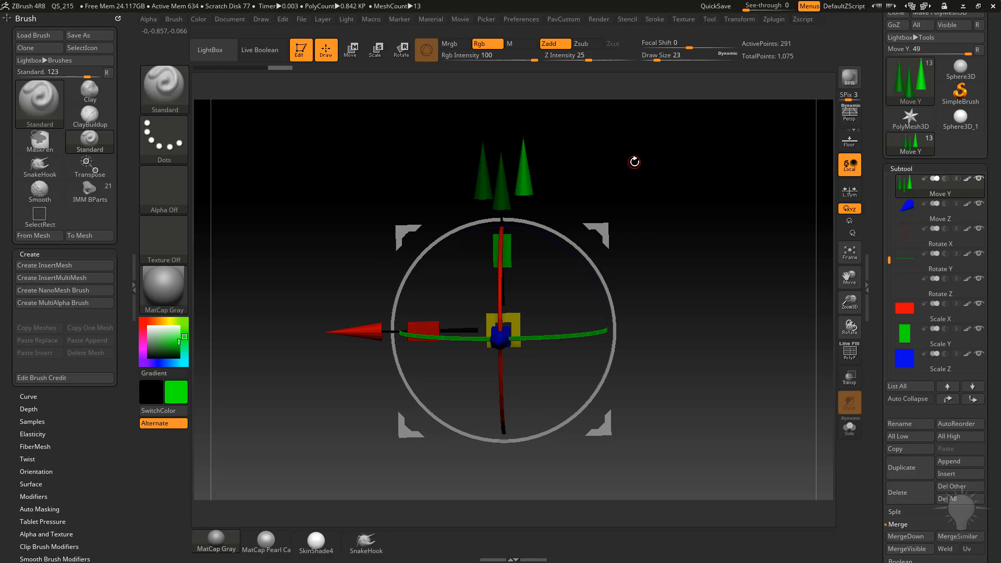
{"action": "key", "text": "ctrl+z"}
{"action": "key", "text": "ctrl+z"}
{"action": "key", "text": "ctrl+z"}
Select the FingerPoint part from the IMM BParts brush.
{"action": "left_click_drag", "start_coordinate": [662, 168], "coordinate": [725, 175], "text": "alt"}
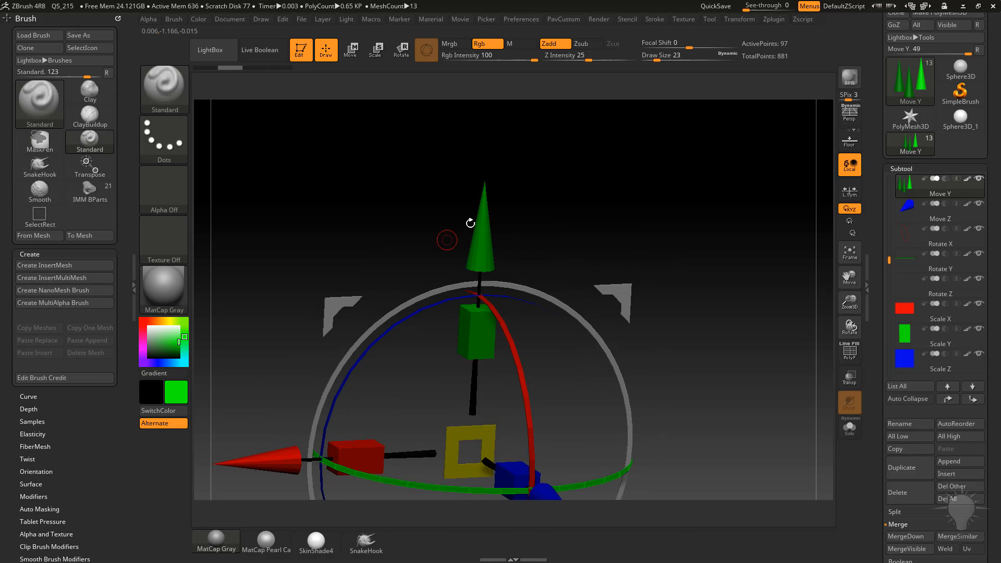
{"action": "left_click_drag", "start_coordinate": [694, 247], "coordinate": [698, 224]}
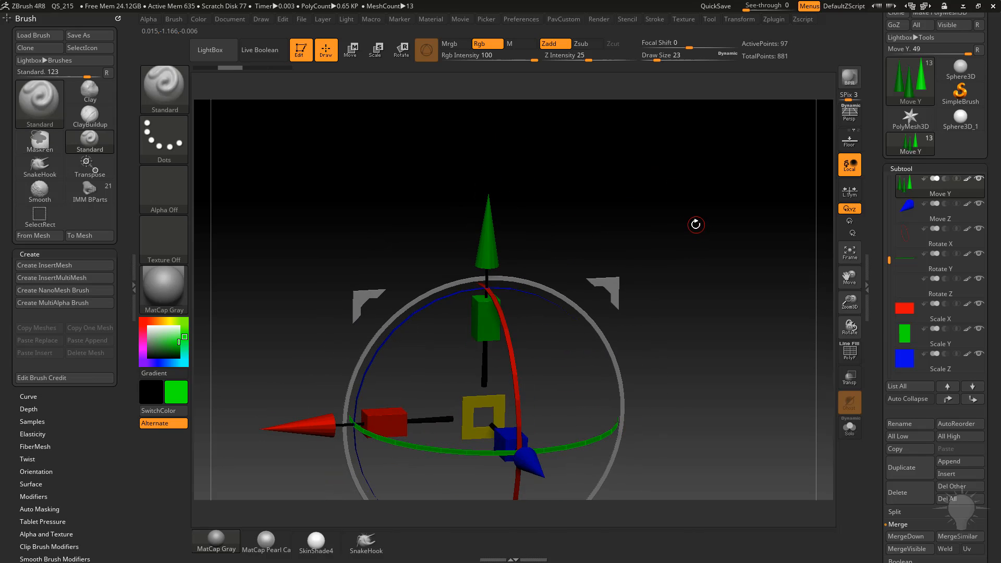
{"action": "key", "text": "b"}
{"action": "key", "text": "i"}
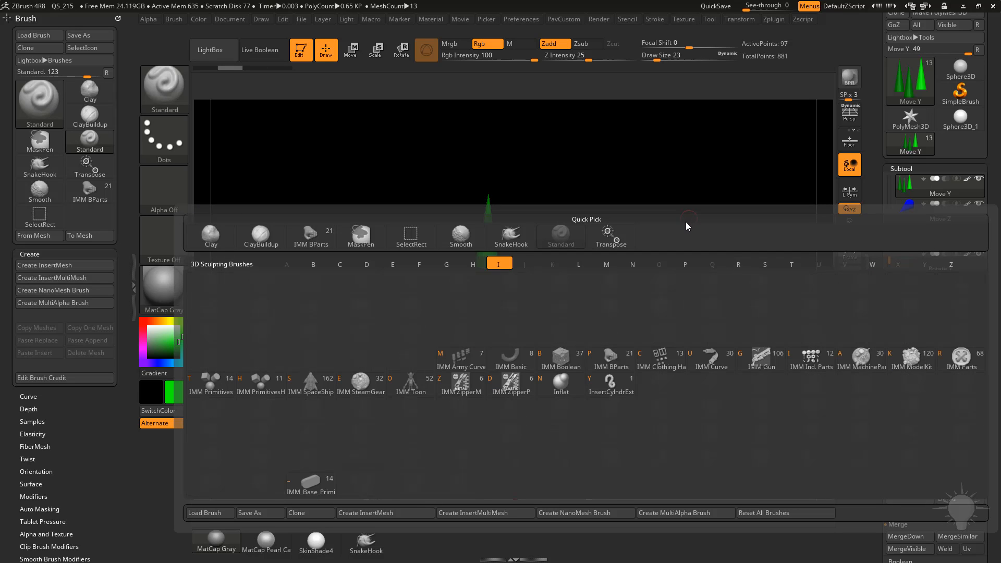
{"action": "left_click", "coordinate": [626, 362]}
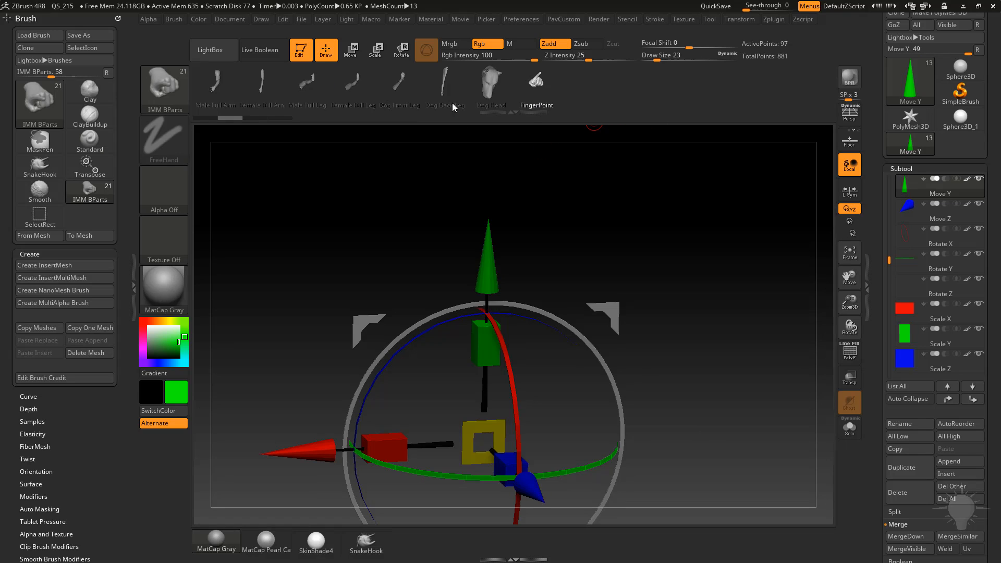
{"action": "left_click_drag", "start_coordinate": [419, 98], "coordinate": [687, 90]}
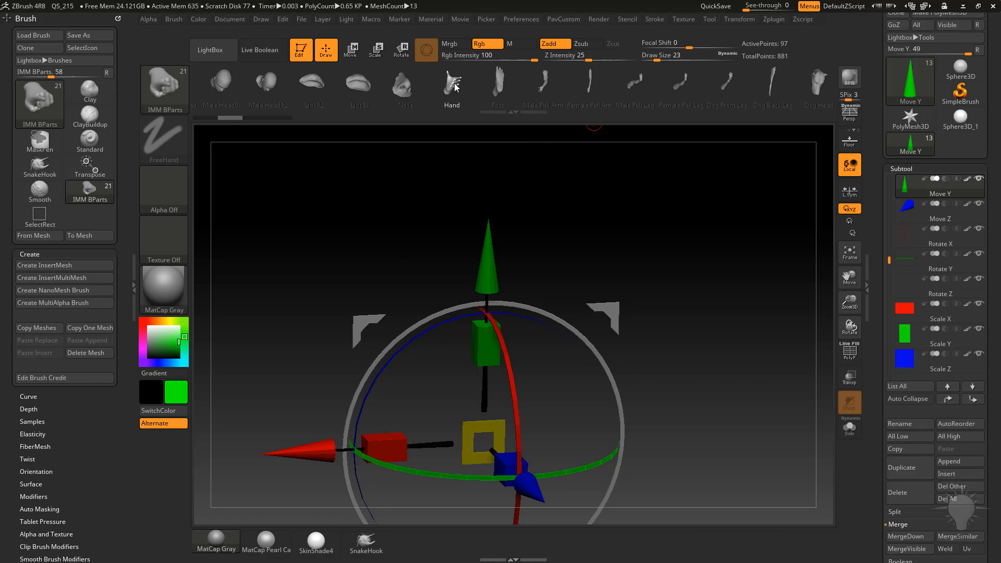
{"action": "left_click_drag", "start_coordinate": [607, 94], "coordinate": [407, 99]}
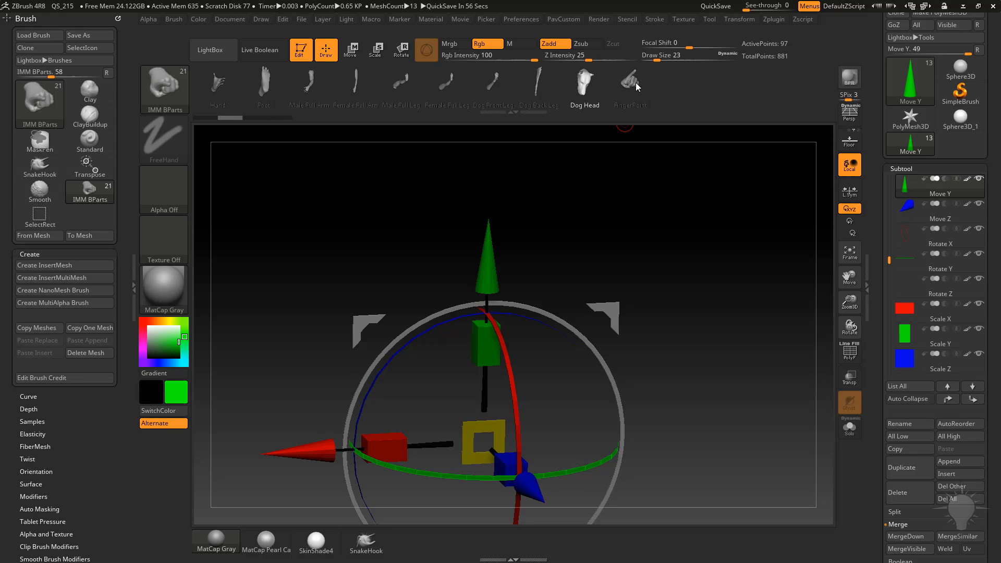
{"action": "left_click", "coordinate": [633, 83]}
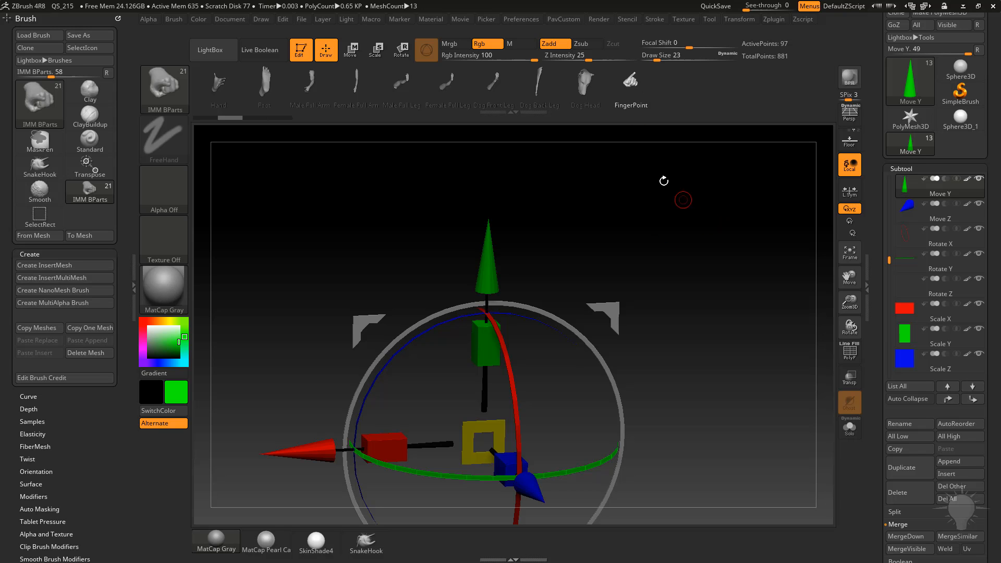
{"action": "scroll", "coordinate": [687, 226], "scroll_direction": "up", "scroll_amount": 2}
{"action": "left_click_drag", "start_coordinate": [705, 197], "coordinate": [705, 235]}
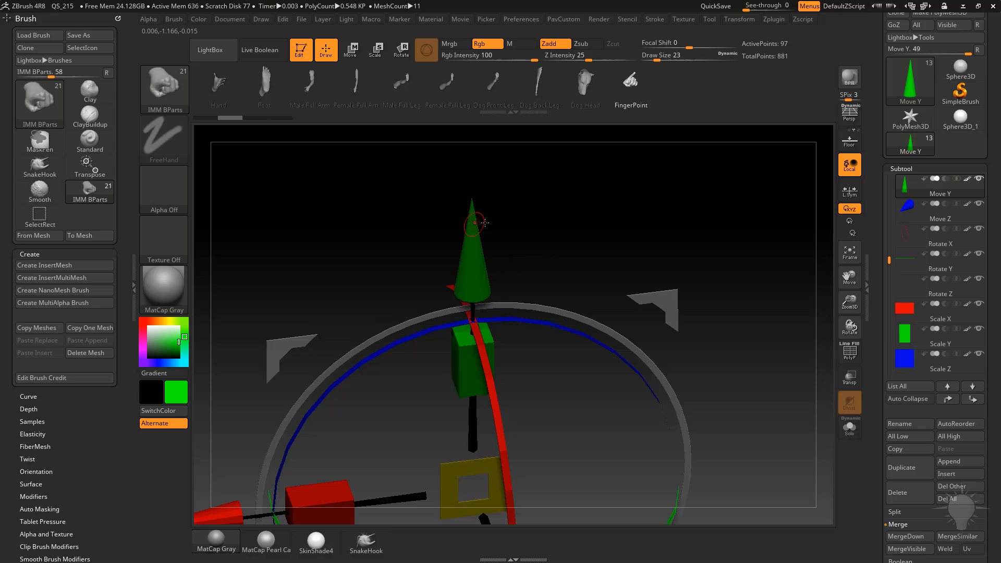
{"action": "left_click_drag", "start_coordinate": [548, 214], "coordinate": [687, 245]}
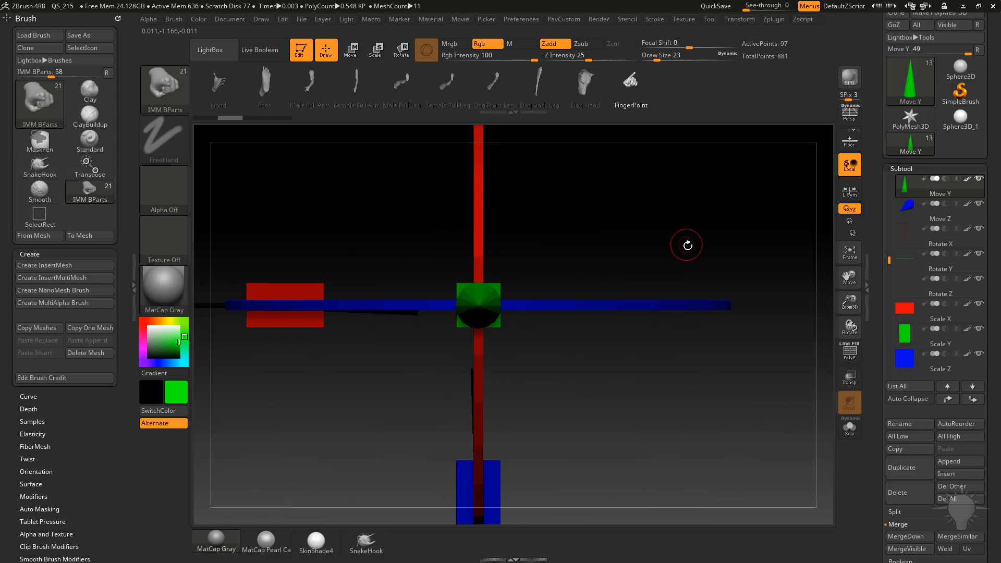
Try inserting the FingerPoint part onto the gizmo and undo it.
{"action": "left_click_drag", "start_coordinate": [481, 316], "coordinate": [677, 128]}
{"action": "key", "text": "ctrl+z"}
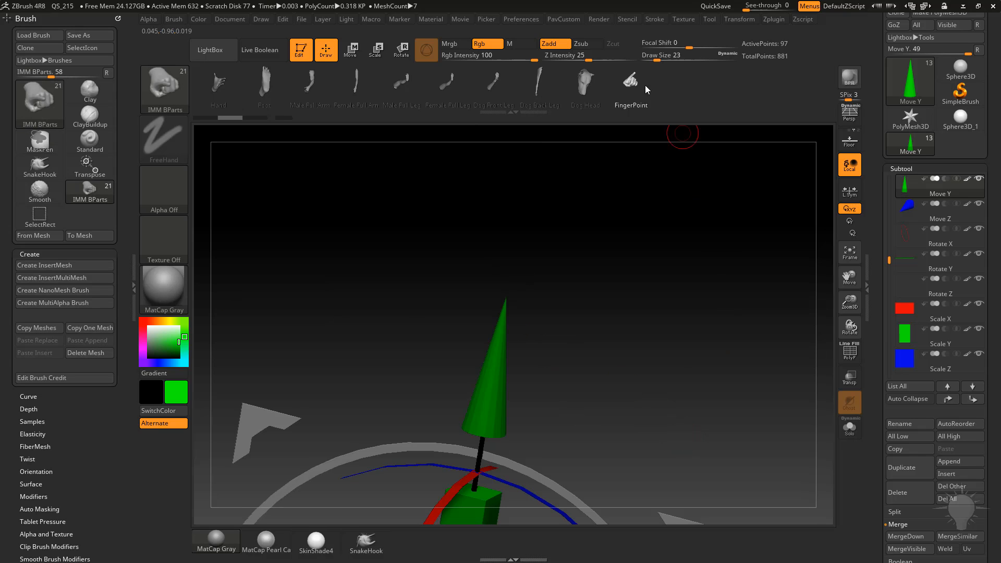
Set Z Intensity to 100 and insert the FingerPoint hand onto the green Move Y cone.
{"action": "left_click_drag", "start_coordinate": [594, 59], "coordinate": [653, 58]}
{"action": "left_click_drag", "start_coordinate": [669, 190], "coordinate": [665, 334], "text": "shift"}
{"action": "left_click_drag", "start_coordinate": [672, 273], "coordinate": [668, 229], "text": "alt"}
{"action": "left_click_drag", "start_coordinate": [485, 363], "coordinate": [636, 415]}
{"action": "left_click_drag", "start_coordinate": [714, 257], "coordinate": [633, 339], "text": "shift"}
Rotate the FingerPoint hand upright and position it on top of the Move Y cone with the Transpose gizmo.
{"action": "key", "text": "w"}
{"action": "left_click_drag", "start_coordinate": [656, 306], "coordinate": [591, 197], "text": "alt"}
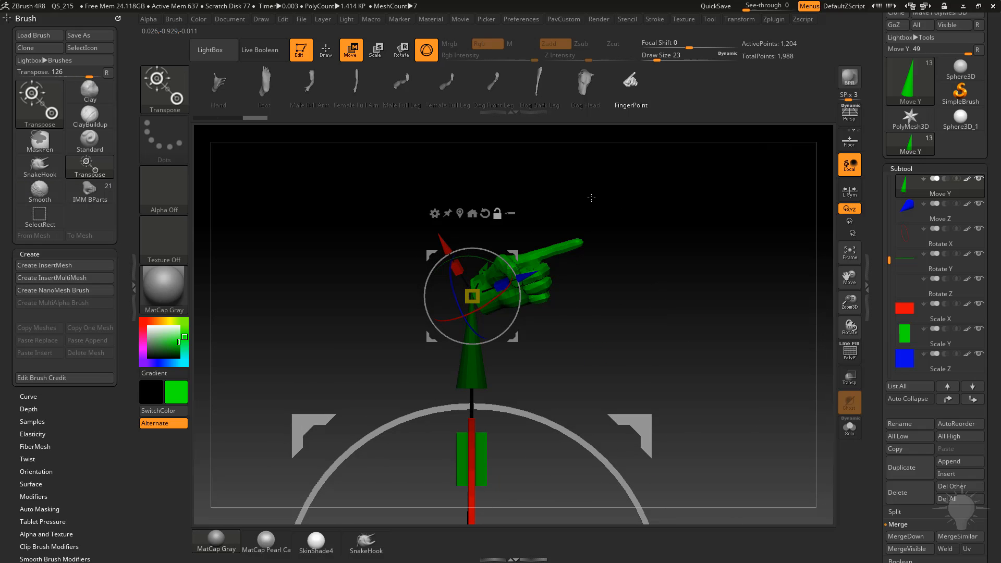
{"action": "left_click_drag", "start_coordinate": [496, 255], "coordinate": [424, 235]}
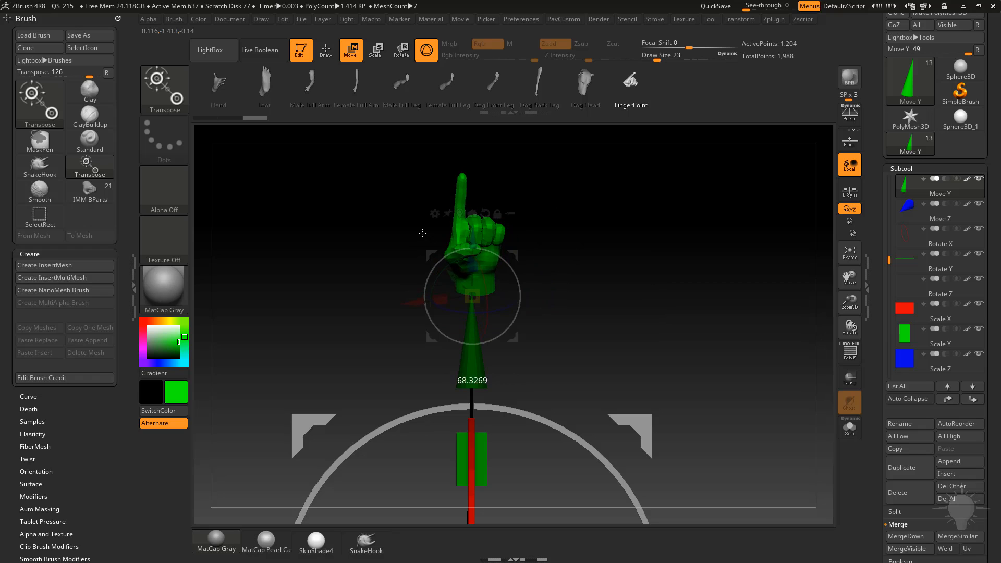
{"action": "left_click_drag", "start_coordinate": [514, 249], "coordinate": [514, 333]}
{"action": "left_click_drag", "start_coordinate": [590, 303], "coordinate": [639, 339], "text": "shift"}
{"action": "mouse_move", "coordinate": [523, 324]}
{"action": "left_mouse_down"}
{"action": "mouse_move", "coordinate": [508, 311]}
{"action": "mouse_move", "coordinate": [533, 324]}
{"action": "left_mouse_up"}
{"action": "left_click_drag", "start_coordinate": [486, 363], "coordinate": [494, 366]}
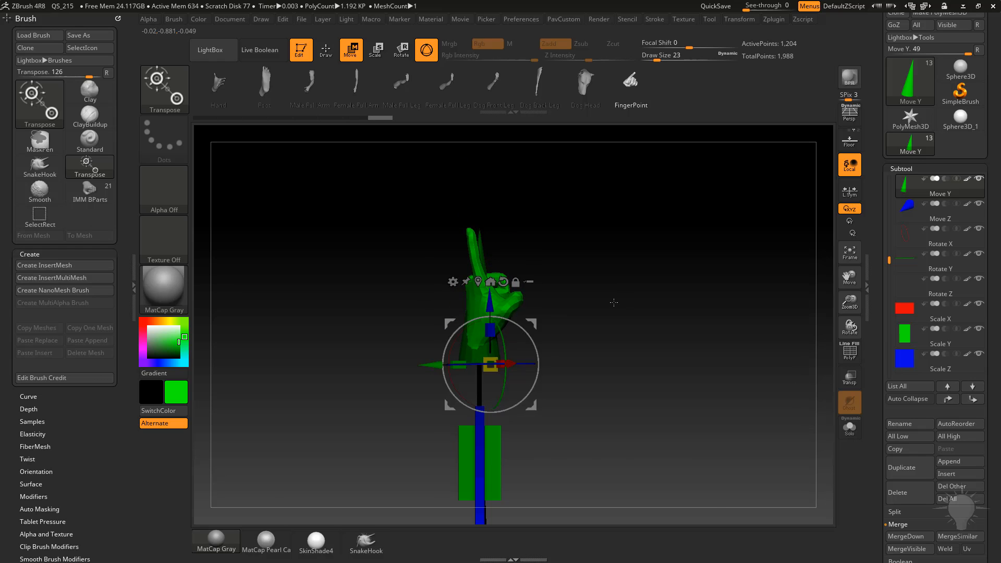
{"action": "left_click_drag", "start_coordinate": [615, 302], "coordinate": [583, 263], "text": "shift"}
{"action": "left_click_drag", "start_coordinate": [521, 313], "coordinate": [528, 311]}
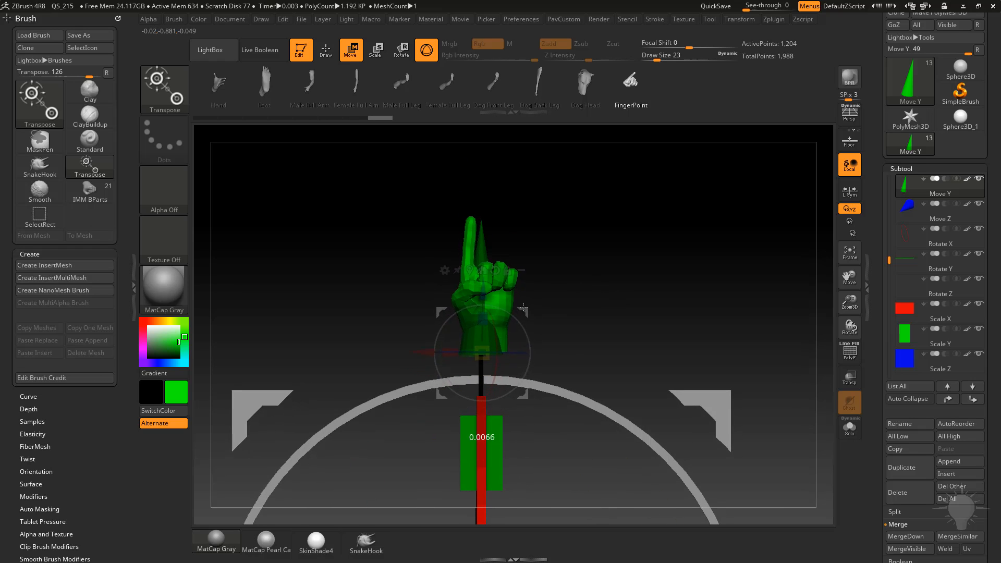
Return to drawing mode and apply the Flat Color material to the model.
{"action": "key", "text": "q"}
{"action": "left_click_drag", "start_coordinate": [527, 261], "coordinate": [478, 270]}
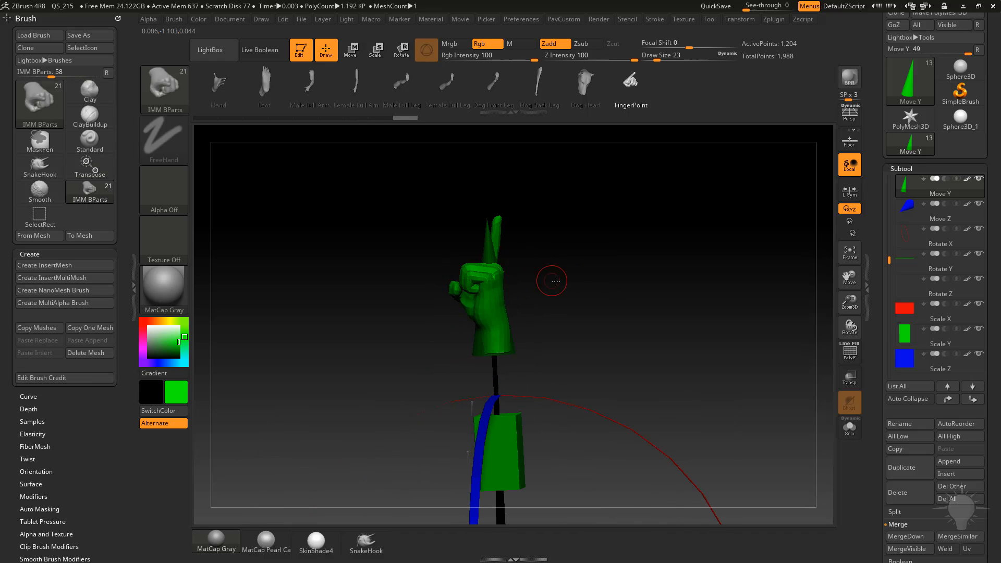
{"action": "left_click_drag", "start_coordinate": [556, 282], "coordinate": [615, 305]}
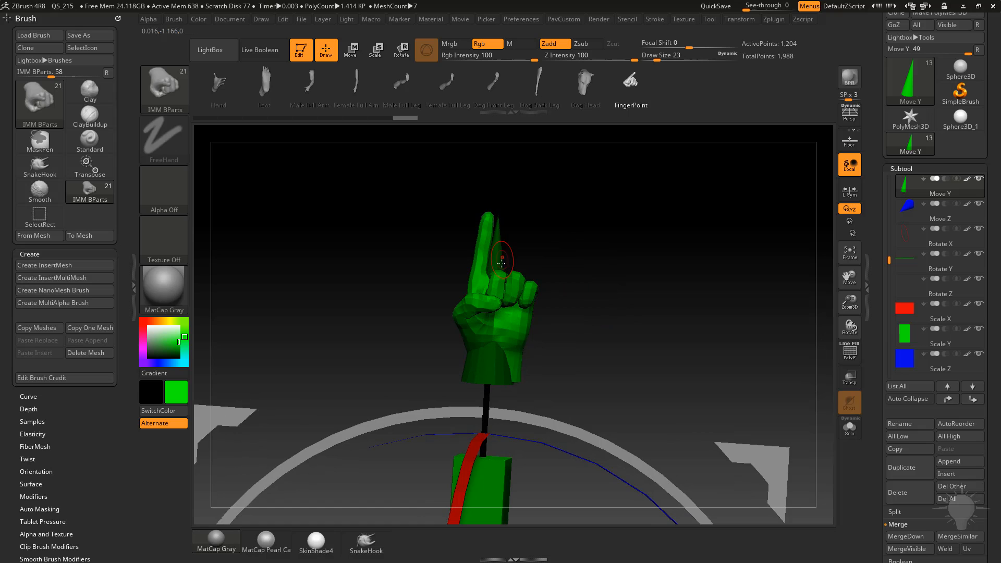
{"action": "left_click_drag", "start_coordinate": [595, 259], "coordinate": [583, 295], "text": "alt"}
{"action": "left_click_drag", "start_coordinate": [645, 306], "coordinate": [643, 324]}
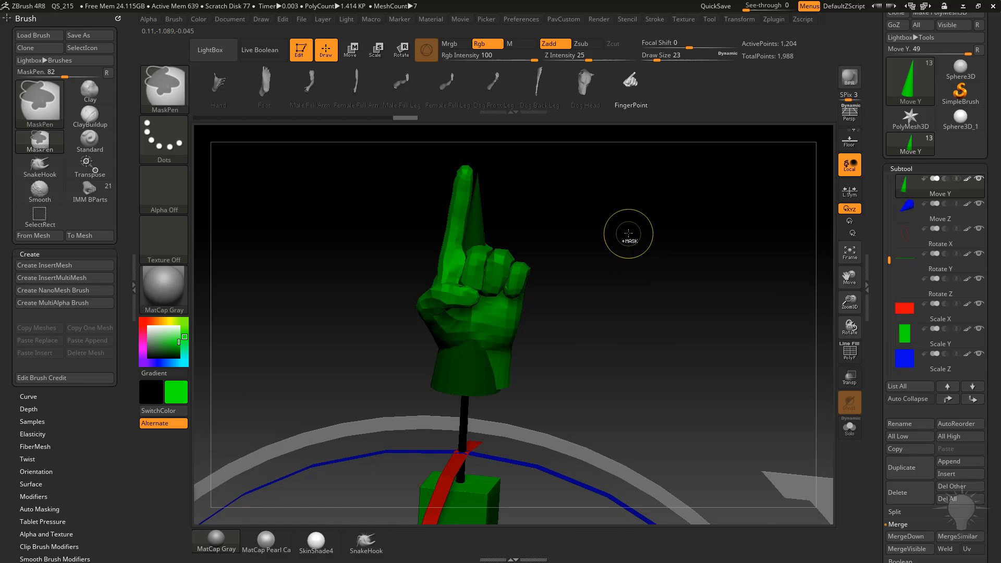
{"action": "left_click", "coordinate": [163, 289]}
{"action": "left_click", "coordinate": [227, 455]}
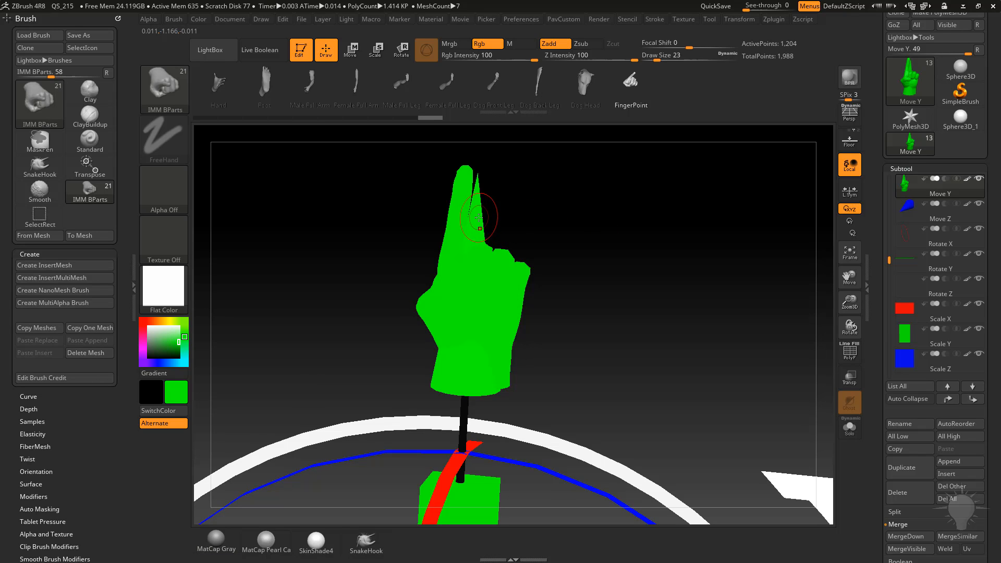
Set the brush draw size to 7.
{"action": "type", "text": "s8"}
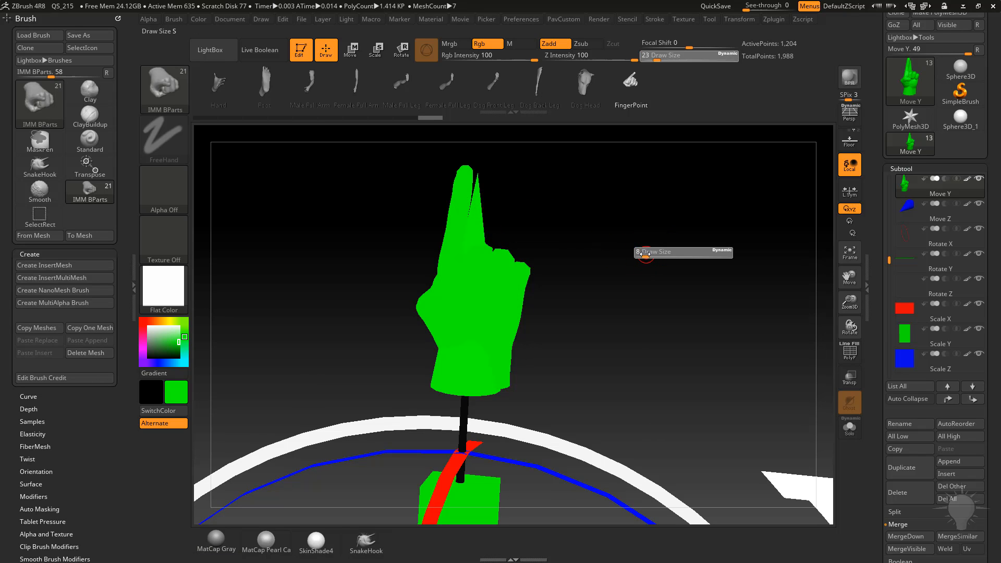
{"action": "left_click_drag", "start_coordinate": [645, 254], "coordinate": [644, 254]}
{"action": "left_click_drag", "start_coordinate": [644, 254], "coordinate": [662, 250]}
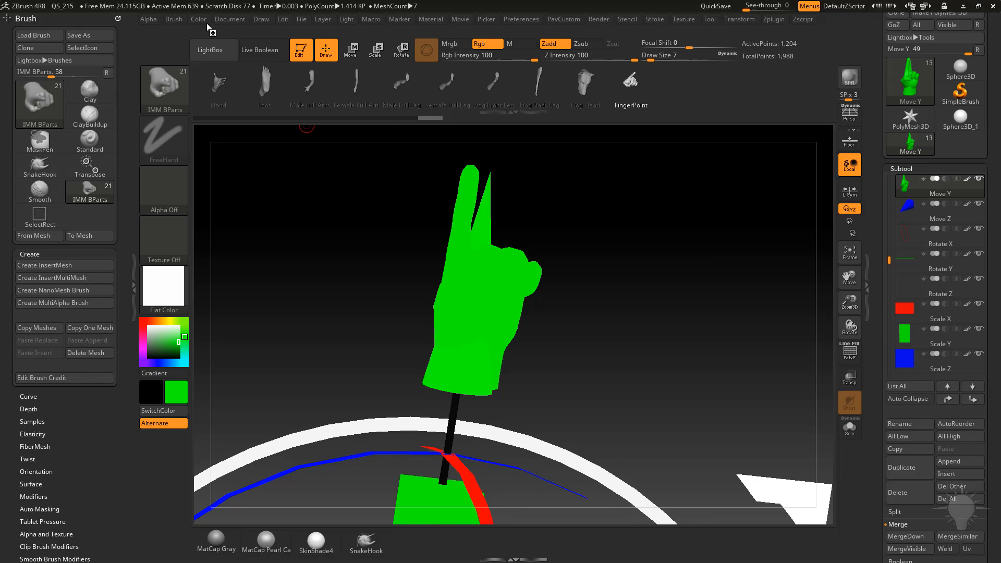
Toggle the polyframe display to examine the hand and cone polygroups in the Move Y subtool.
{"action": "left_click_drag", "start_coordinate": [875, 238], "coordinate": [875, 295]}
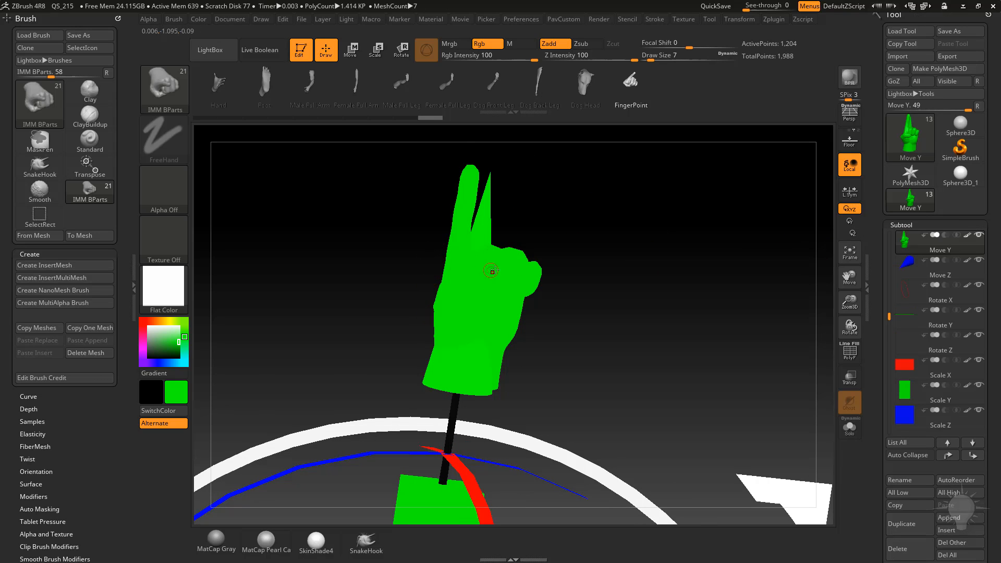
{"action": "left_click", "coordinate": [850, 352]}
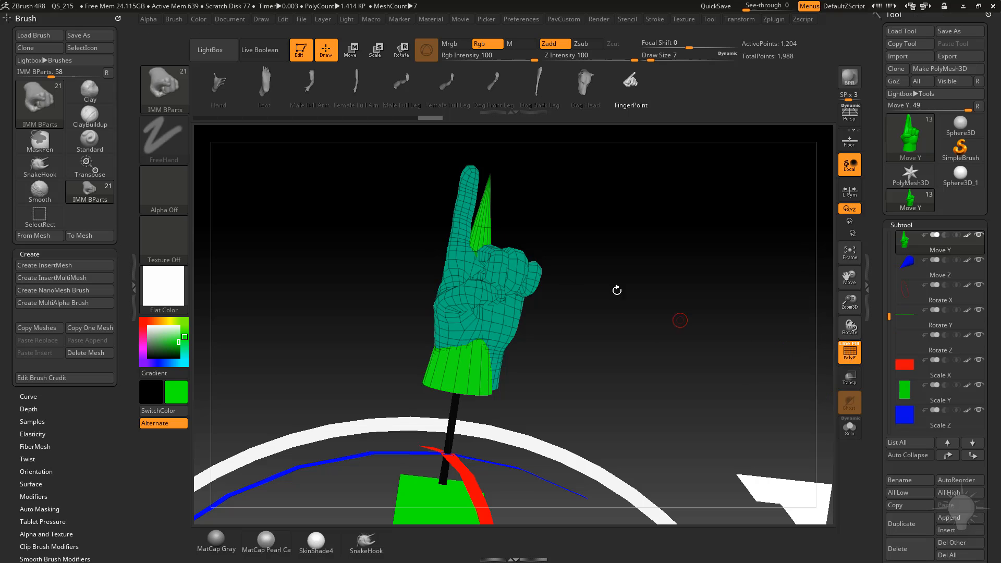
{"action": "right_click_drag", "start_coordinate": [484, 245], "coordinate": [529, 235]}
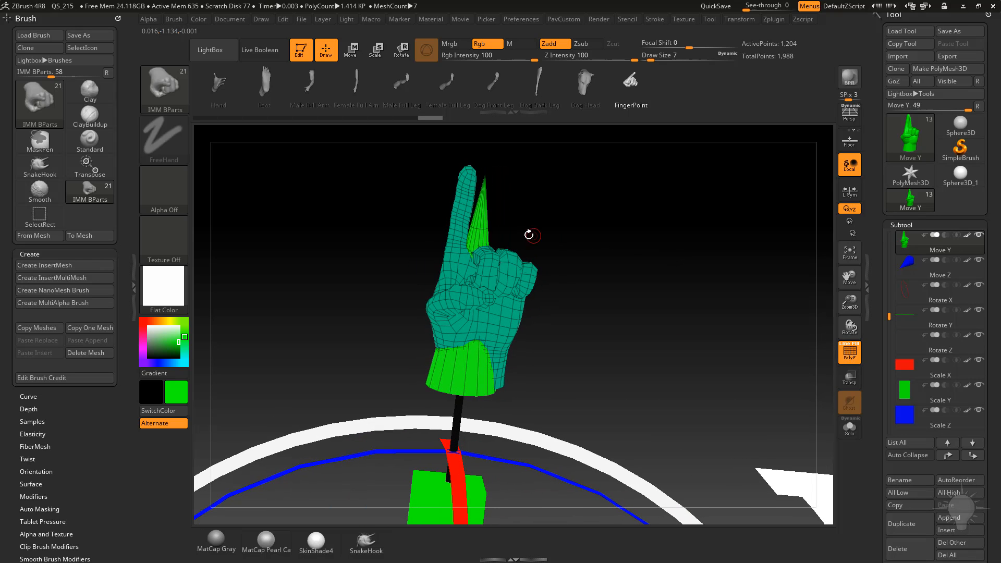
{"action": "left_click", "coordinate": [200, 20]}
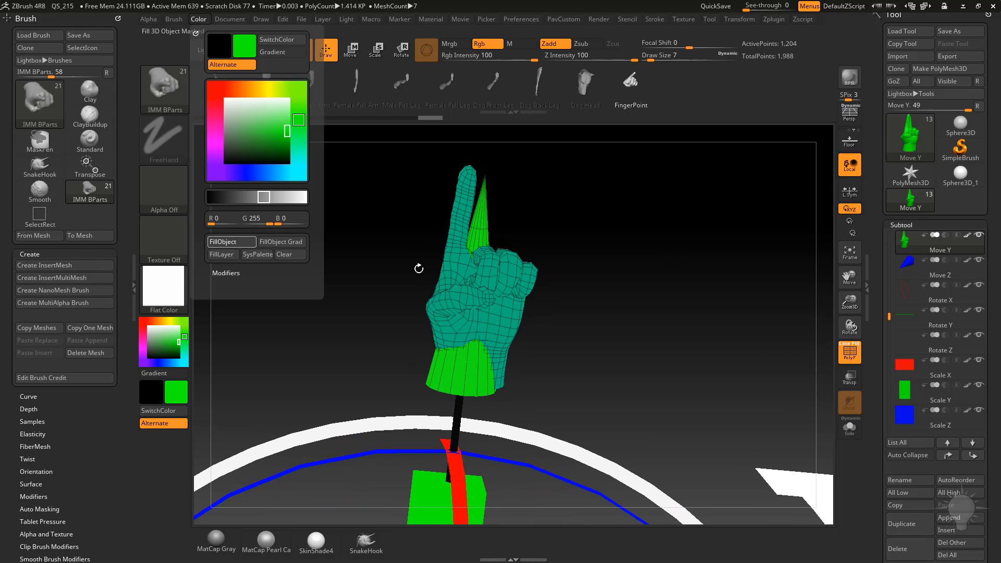
{"action": "left_click", "coordinate": [849, 352]}
{"action": "mouse_move", "coordinate": [653, 302]}
{"action": "right_mouse_down"}
{"action": "mouse_move", "coordinate": [593, 284]}
{"action": "mouse_move", "coordinate": [646, 293]}
{"action": "right_mouse_up"}
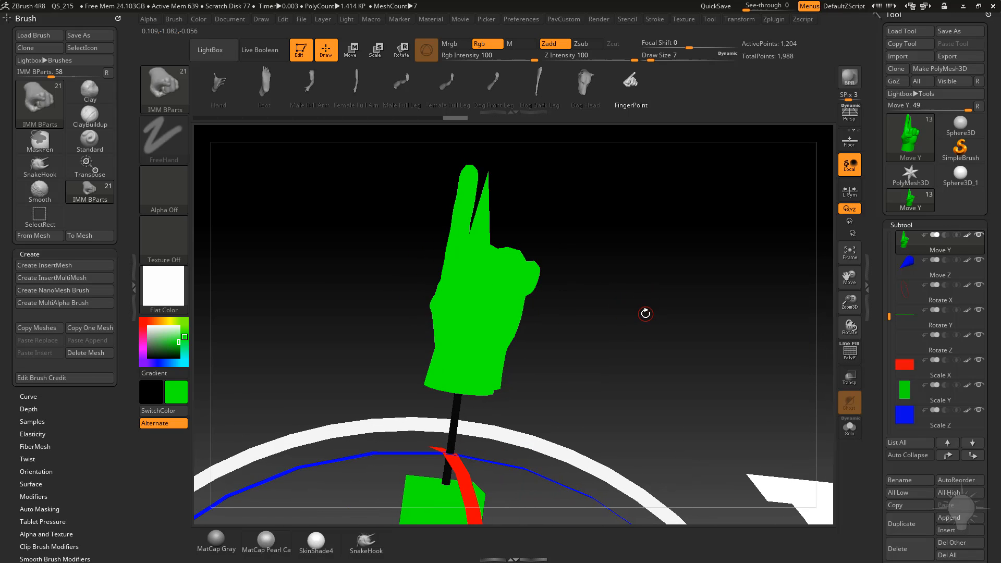
{"action": "left_click", "coordinate": [850, 352]}
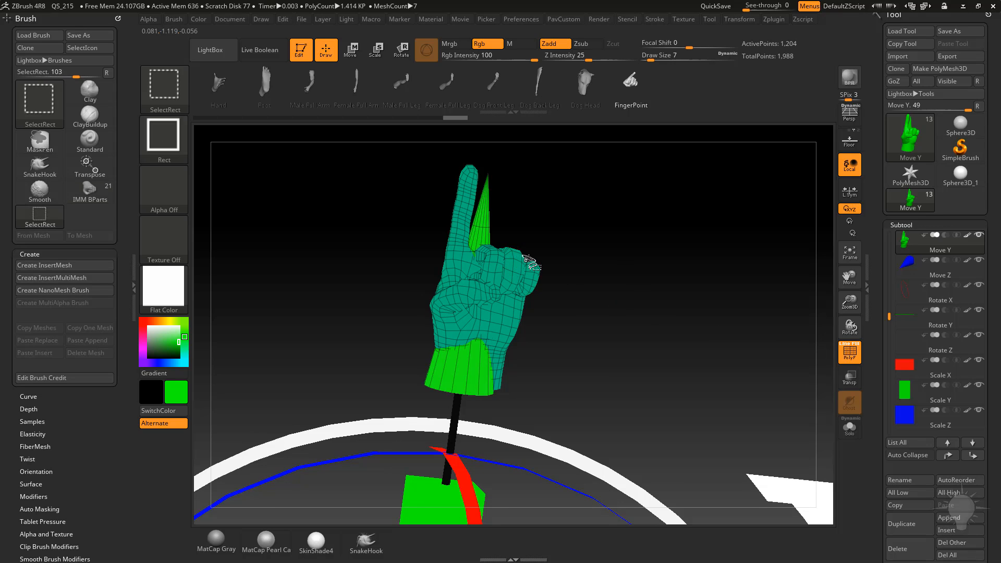
Hide the cone geometry in the Move Y subtool and delete the hidden polygons, keeping only the hand.
{"action": "left_click", "coordinate": [507, 259], "text": "ctrl+shift"}
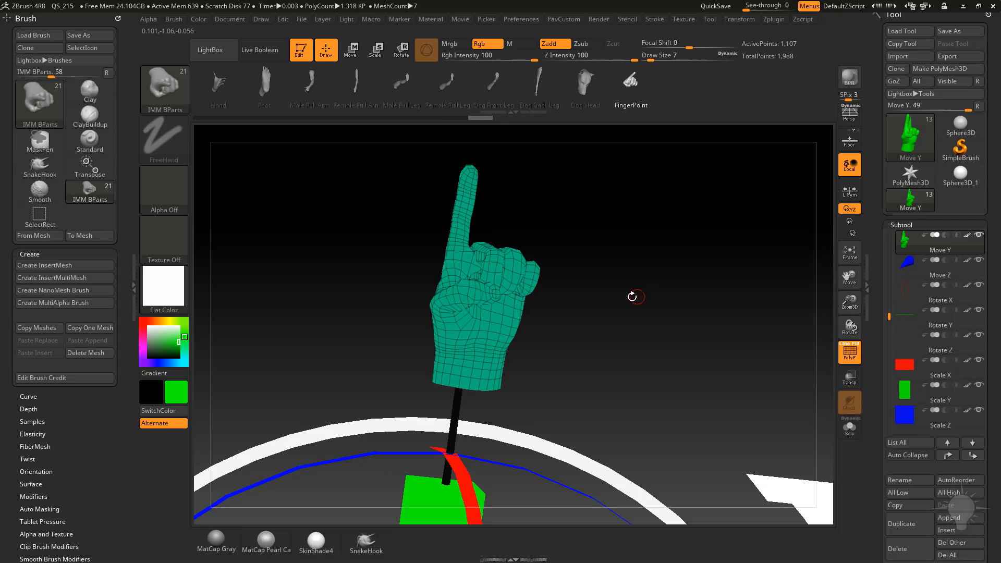
{"action": "mouse_move", "coordinate": [671, 269]}
{"action": "left_mouse_down"}
{"action": "mouse_move", "coordinate": [646, 272]}
{"action": "mouse_move", "coordinate": [663, 269]}
{"action": "left_mouse_up"}
{"action": "left_click", "coordinate": [676, 210], "text": "ctrl+shift"}
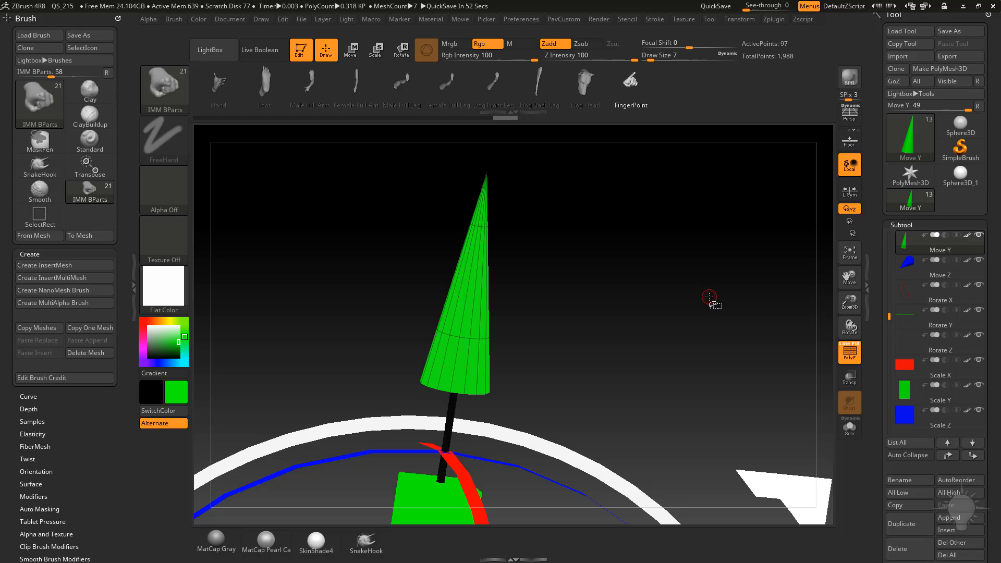
{"action": "left_click_drag", "start_coordinate": [615, 249], "coordinate": [621, 232]}
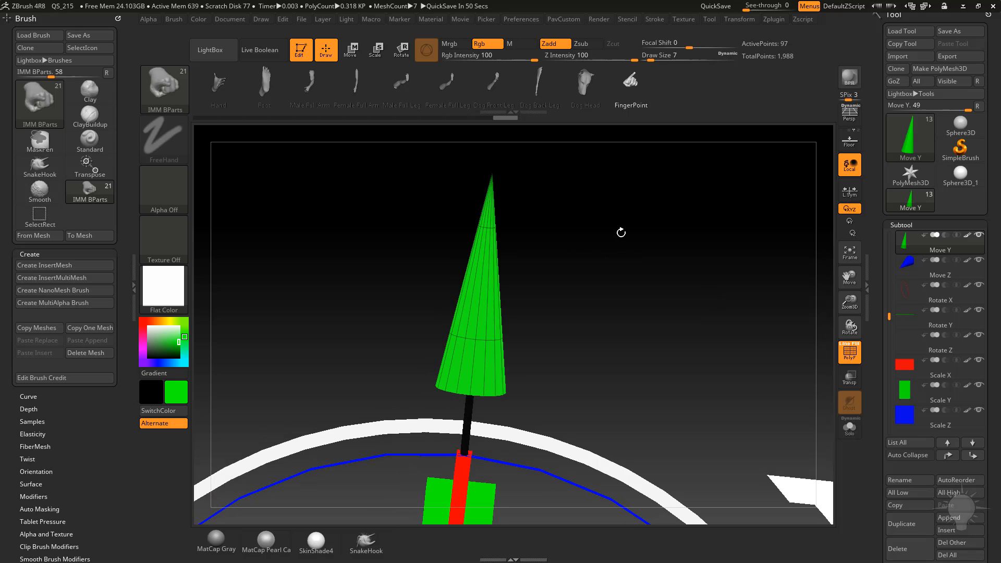
{"action": "left_click_drag", "start_coordinate": [677, 197], "coordinate": [704, 232], "text": "ctrl+shift"}
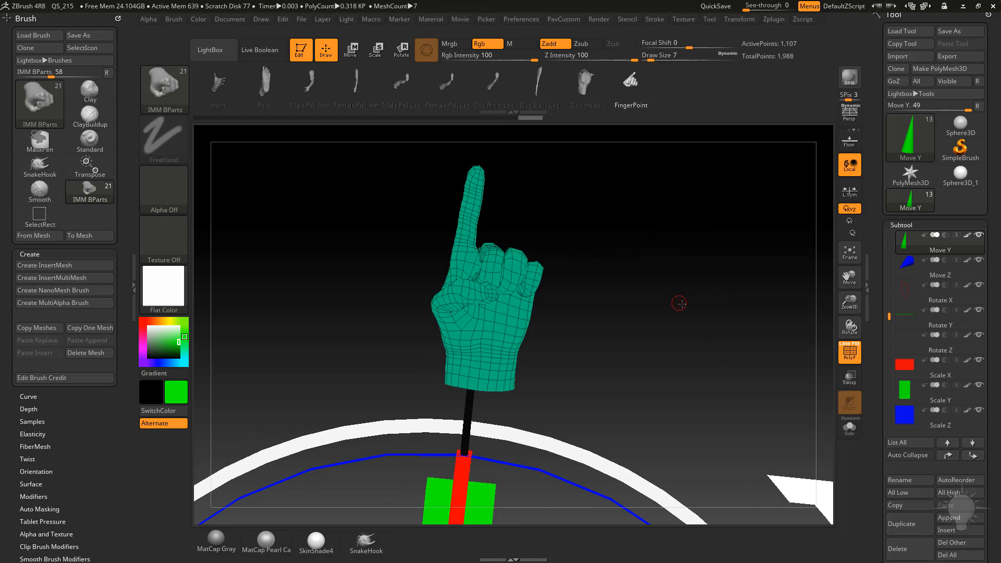
{"action": "left_click_drag", "start_coordinate": [680, 303], "coordinate": [715, 306]}
{"action": "left_click_drag", "start_coordinate": [887, 376], "coordinate": [888, 230]}
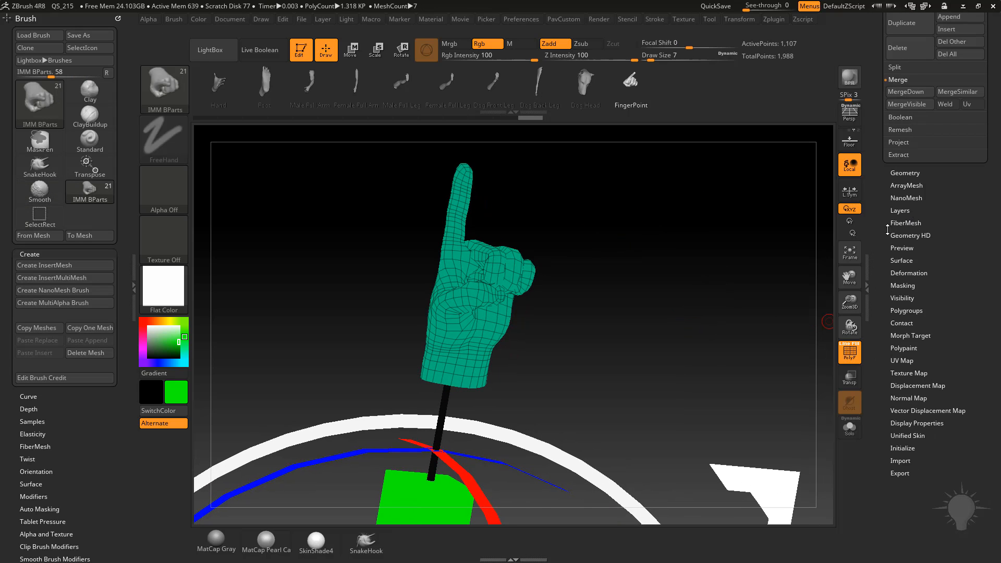
{"action": "left_click", "coordinate": [905, 173]}
{"action": "left_click_drag", "start_coordinate": [880, 360], "coordinate": [882, 286]}
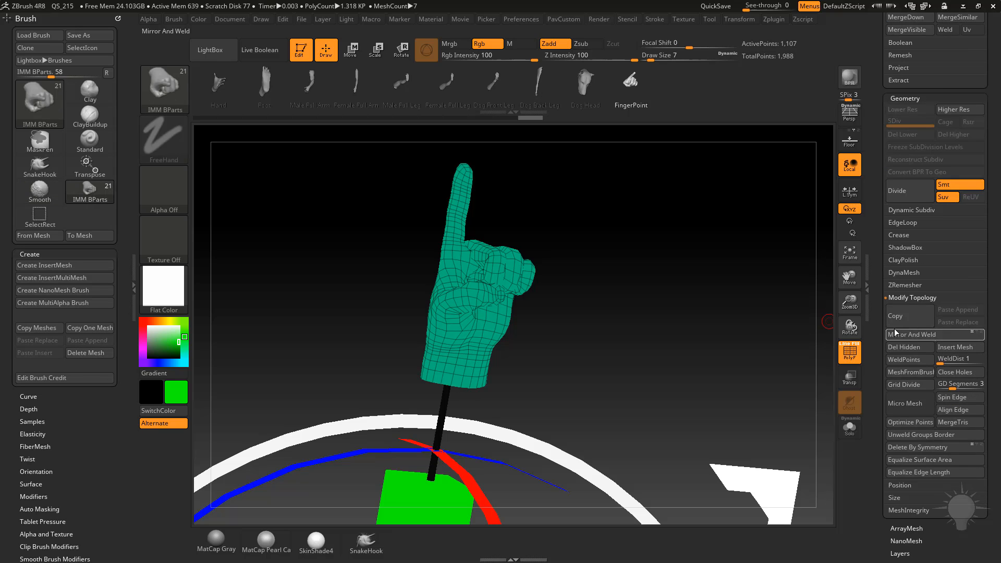
{"action": "left_click", "coordinate": [906, 348]}
{"action": "left_click_drag", "start_coordinate": [880, 326], "coordinate": [876, 443]}
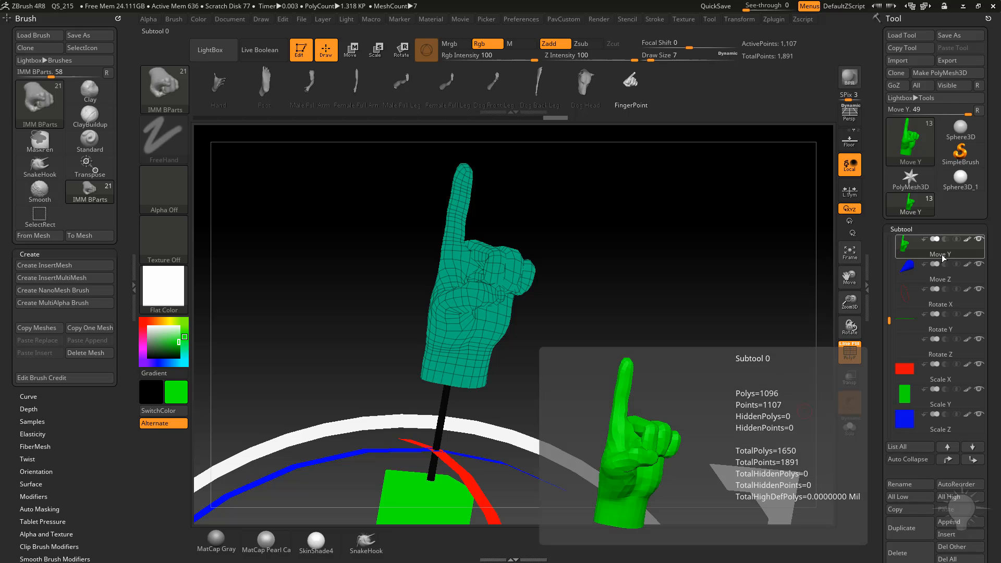
{"action": "left_click_drag", "start_coordinate": [883, 455], "coordinate": [883, 371]}
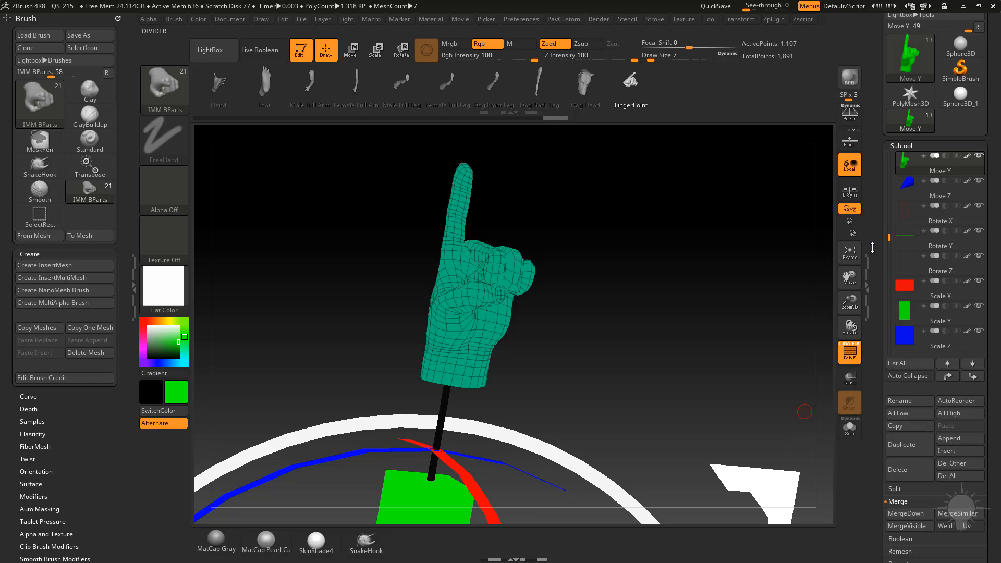
{"action": "left_click", "coordinate": [902, 402]}
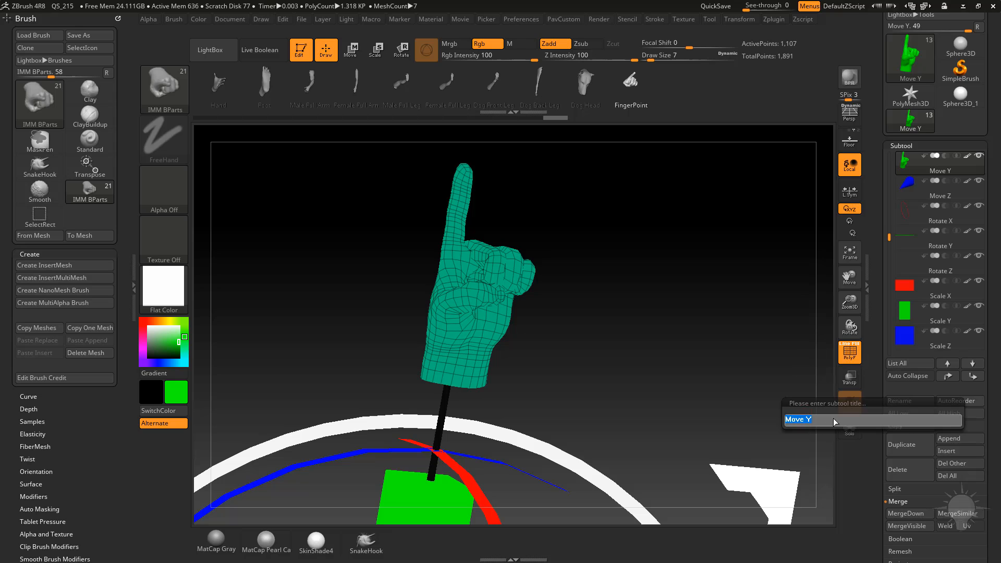
{"action": "key", "text": "Return"}
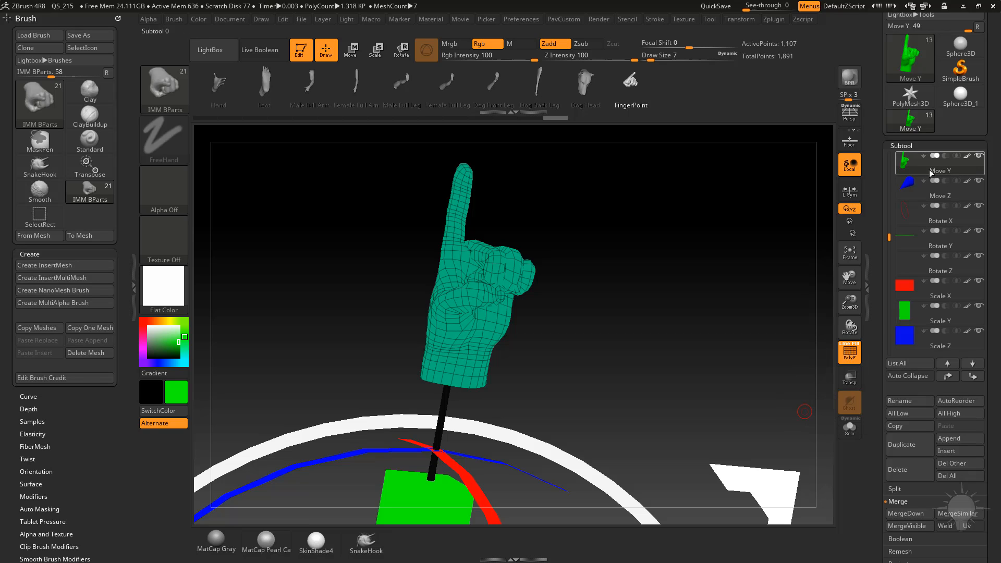
Turn off polyframe and switch the material back to MatCap Gray.
{"action": "left_click_drag", "start_coordinate": [883, 233], "coordinate": [888, 255]}
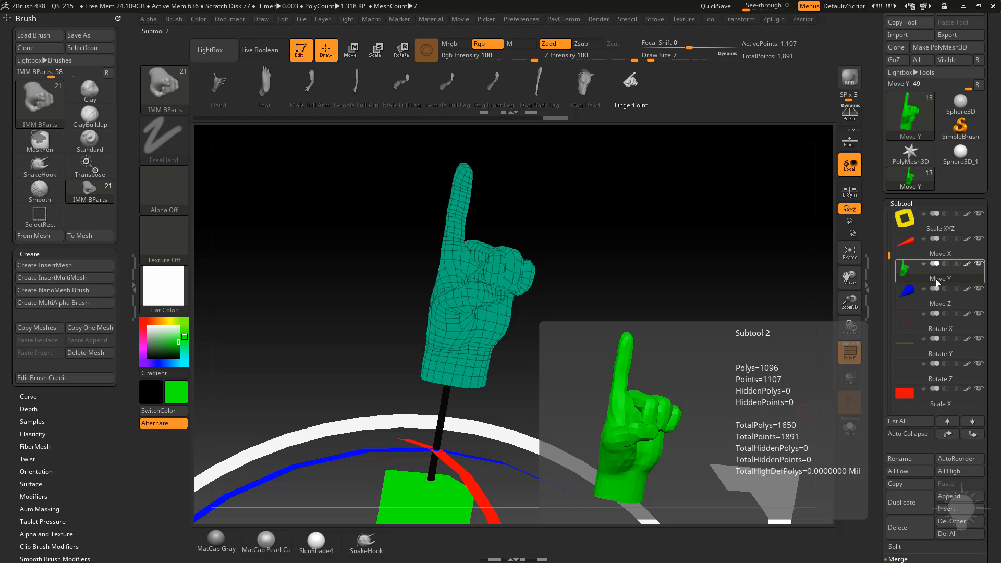
{"action": "left_click", "coordinate": [850, 360]}
{"action": "left_click_drag", "start_coordinate": [709, 285], "coordinate": [691, 183], "text": "alt"}
{"action": "left_click", "coordinate": [216, 542]}
{"action": "left_click_drag", "start_coordinate": [751, 298], "coordinate": [731, 268], "text": "alt"}
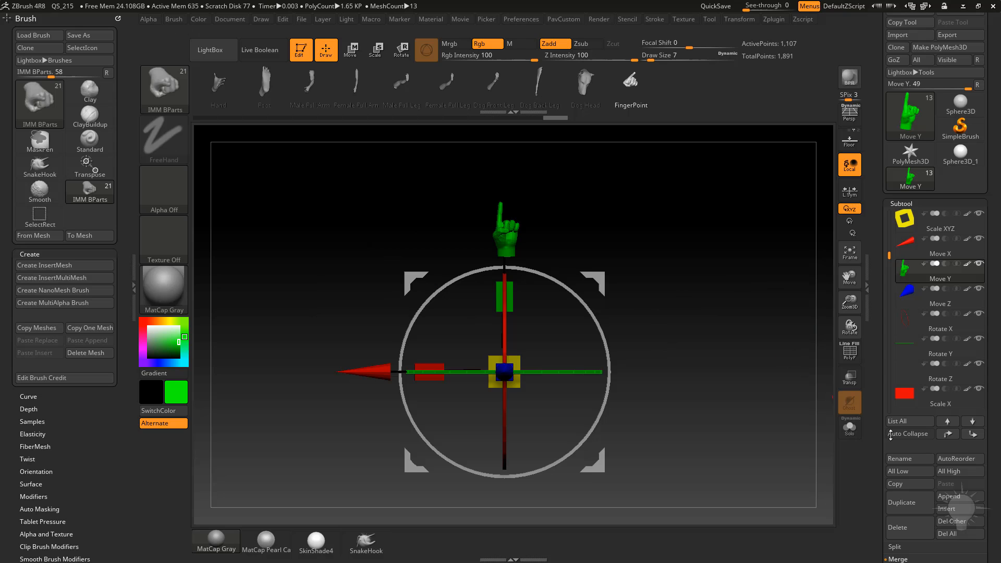
Duplicate the Move Y subtool containing the hand.
{"action": "left_click", "coordinate": [913, 502]}
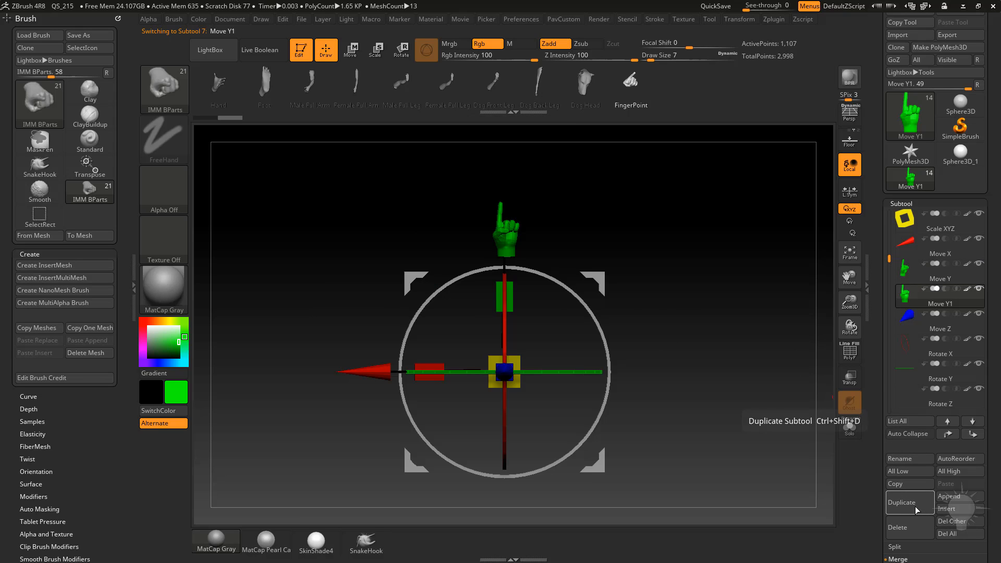
{"action": "mouse_move", "coordinate": [937, 306]}
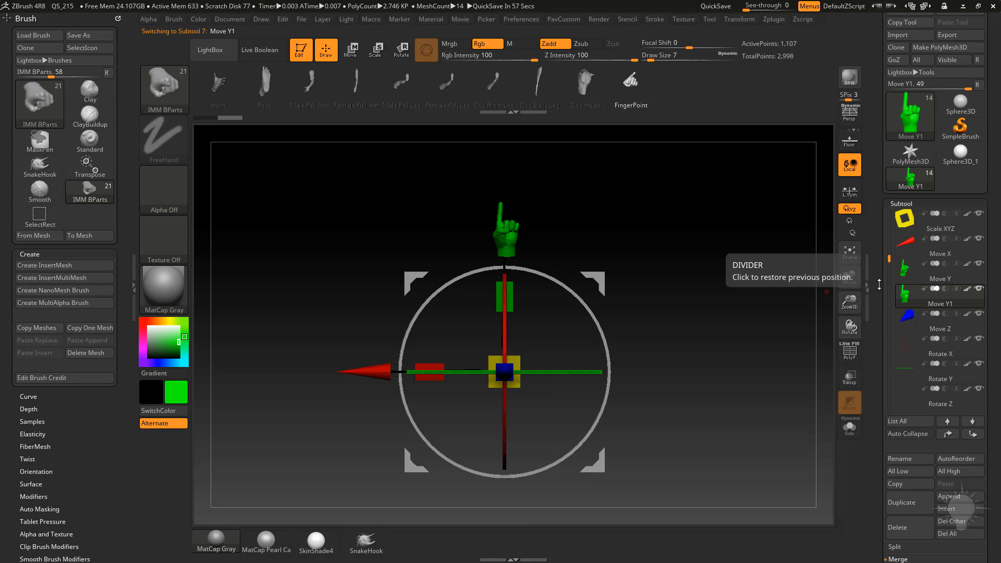
{"action": "left_click_drag", "start_coordinate": [665, 261], "coordinate": [689, 268]}
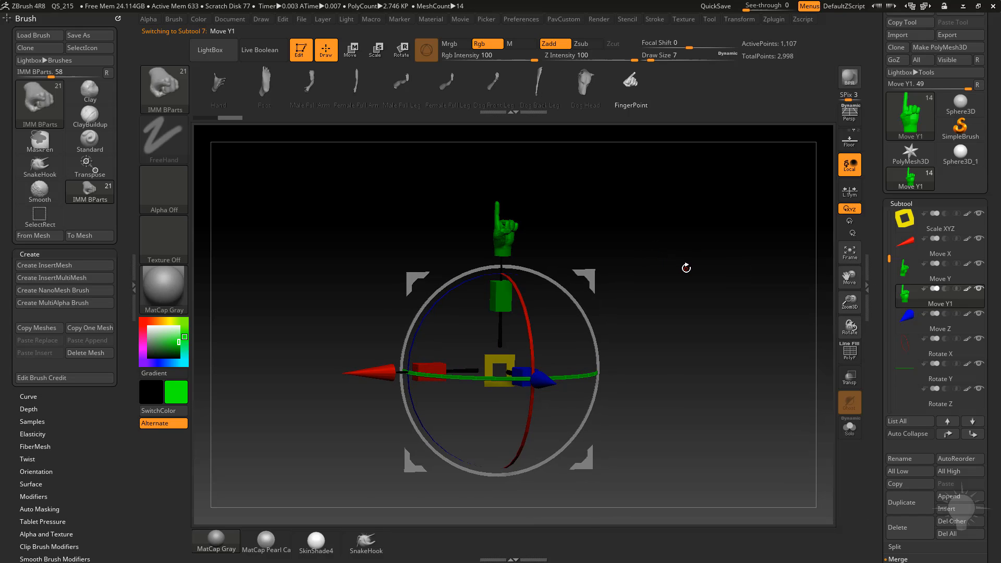
Switch to the Transpose gizmo and reset its position on the duplicated Move Y1 subtool.
{"action": "key", "text": "w"}
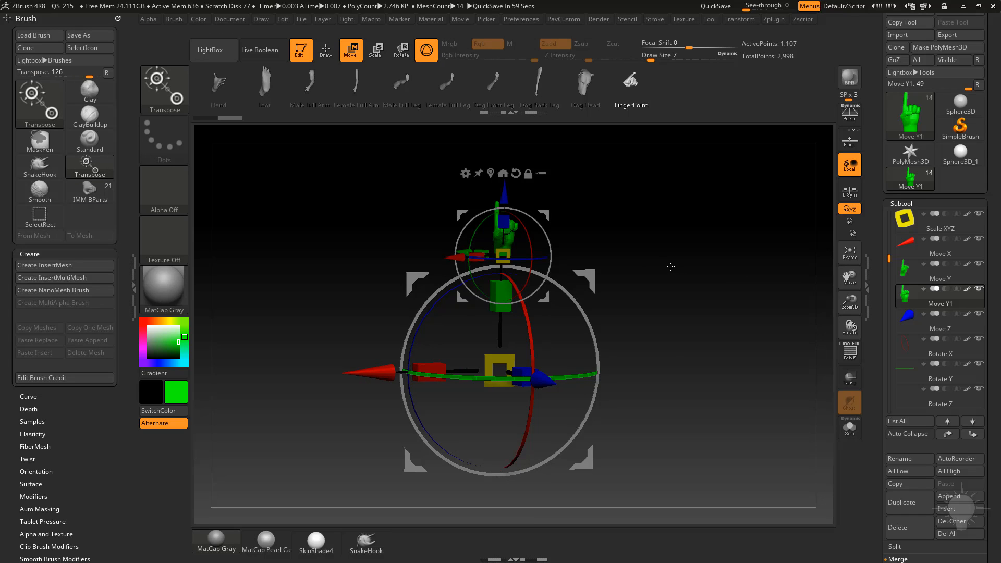
{"action": "left_click", "coordinate": [528, 174]}
{"action": "left_click", "coordinate": [516, 173]}
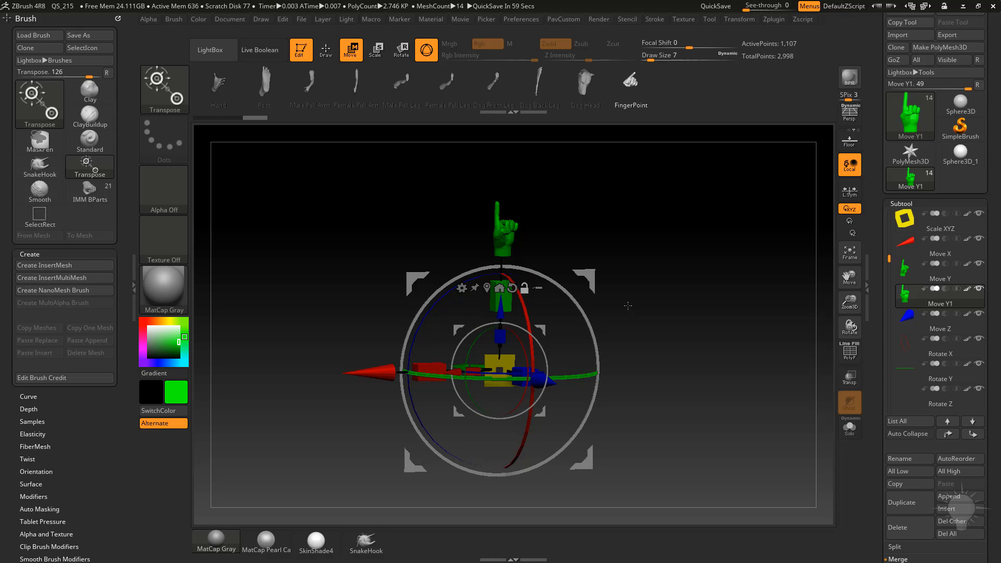
{"action": "left_click_drag", "start_coordinate": [637, 193], "coordinate": [712, 306]}
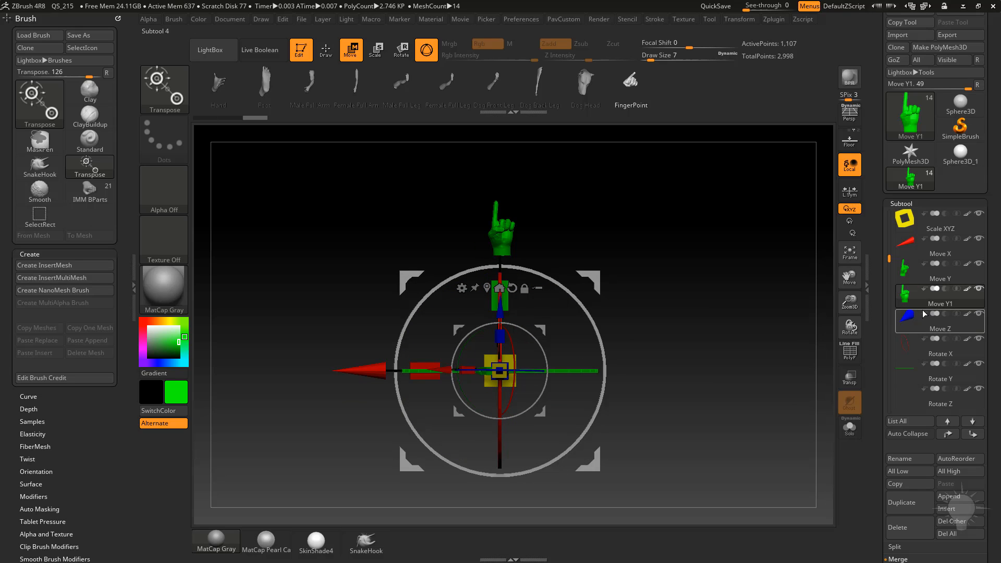
Rotate the duplicated hand in Move Y1 so it points along the X axis beside the red cone.
{"action": "left_click_drag", "start_coordinate": [526, 331], "coordinate": [464, 344]}
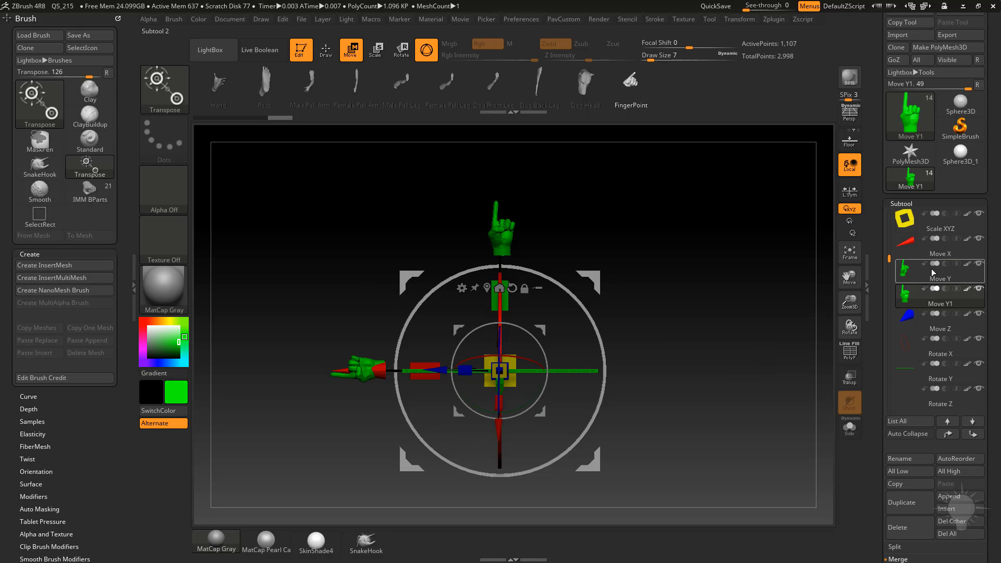
{"action": "left_click_drag", "start_coordinate": [708, 296], "coordinate": [745, 303]}
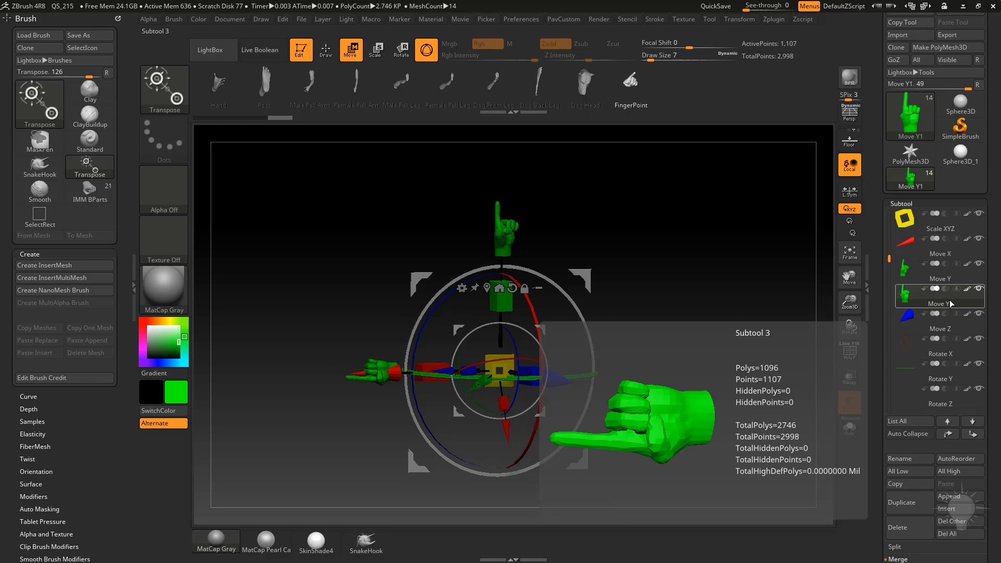
Move the Move Y1 subtool up beneath Move X and merge it down into the Move X subtool.
{"action": "left_click", "coordinate": [948, 435]}
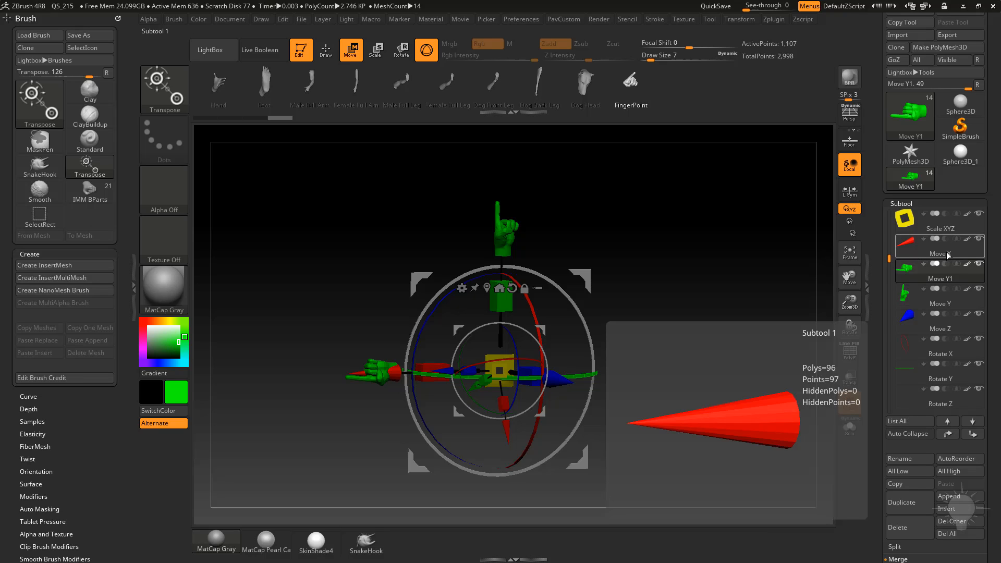
{"action": "left_click", "coordinate": [914, 261]}
{"action": "left_click_drag", "start_coordinate": [880, 302], "coordinate": [873, 251]}
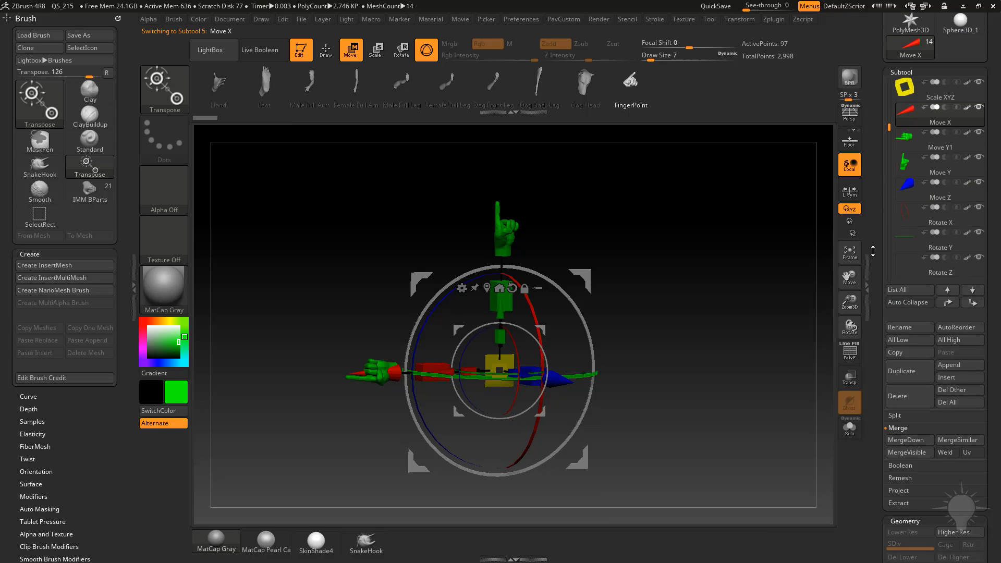
{"action": "left_click", "coordinate": [905, 440]}
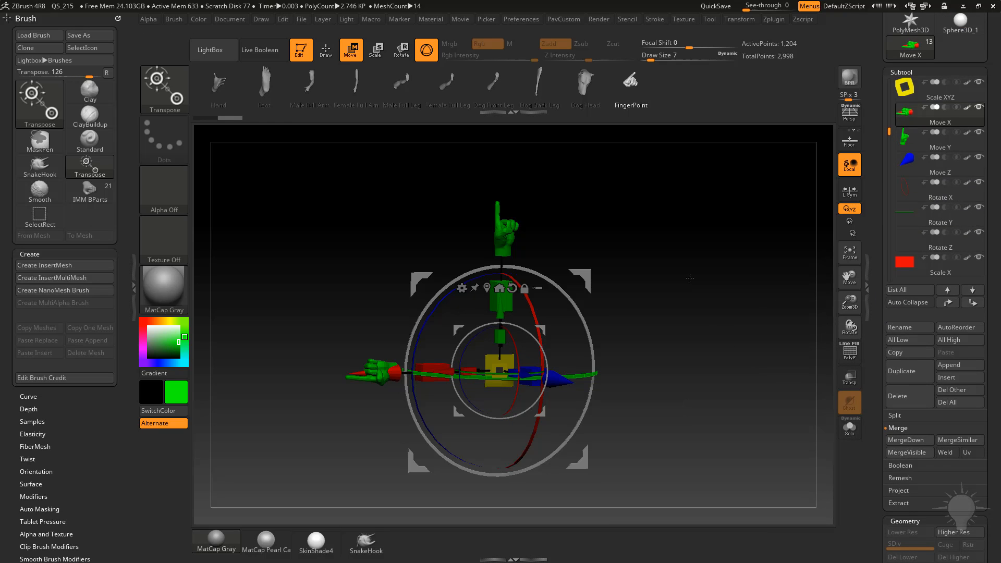
Switch to Flat Color, pick the cone's red colour and fill the merged Move X subtool with it.
{"action": "mouse_move", "coordinate": [936, 125]}
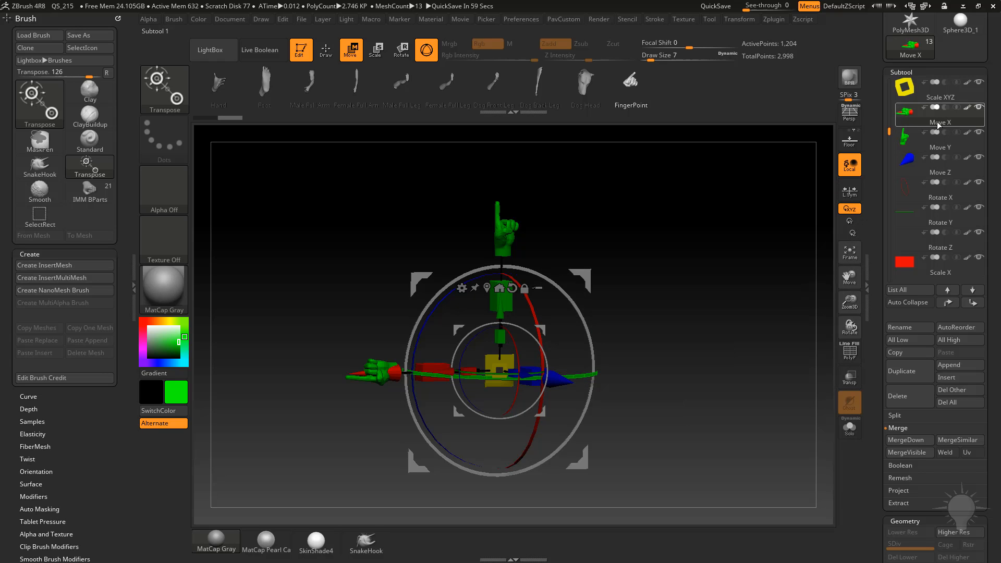
{"action": "left_click_drag", "start_coordinate": [294, 265], "coordinate": [424, 314], "text": "alt"}
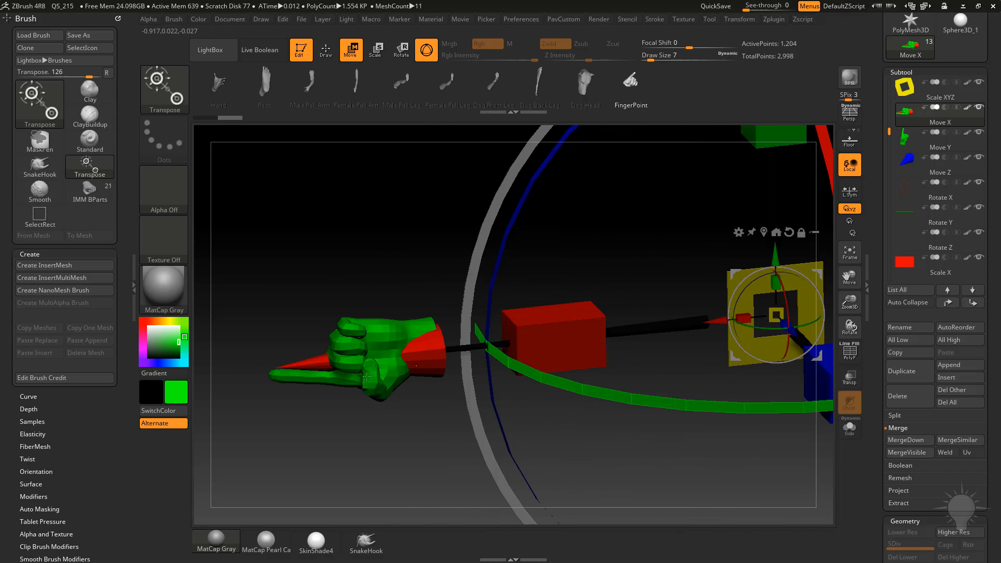
{"action": "left_click", "coordinate": [162, 297]}
{"action": "left_click", "coordinate": [365, 541]}
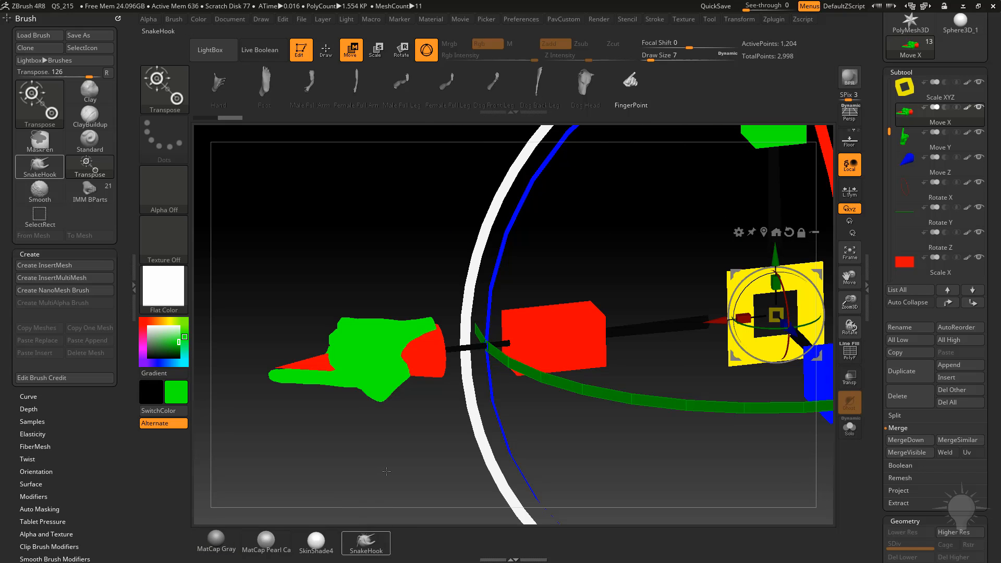
{"action": "key", "text": "c"}
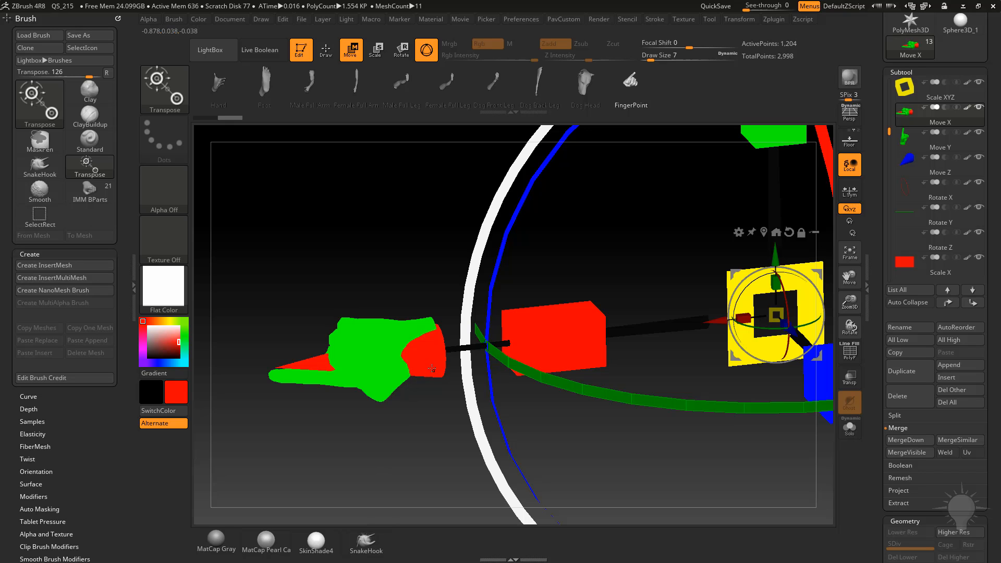
{"action": "left_click", "coordinate": [199, 19]}
{"action": "left_click", "coordinate": [231, 242]}
Show polyframe, hide the cone in Move X and delete the hidden polygons, keeping only the red hand.
{"action": "key", "text": "s"}
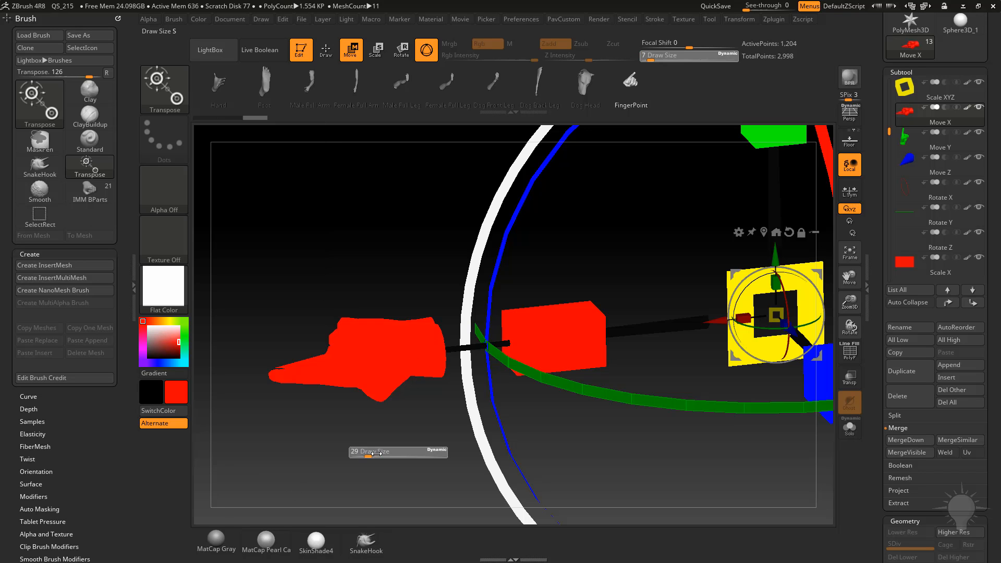
{"action": "left_click", "coordinate": [374, 451]}
{"action": "left_click", "coordinate": [855, 358]}
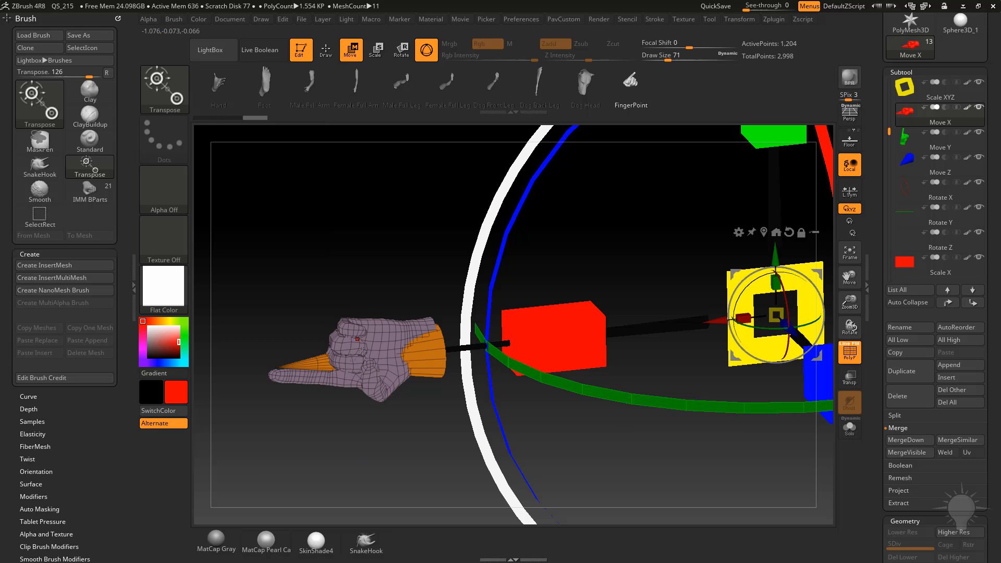
{"action": "left_click", "coordinate": [346, 324], "text": "ctrl"}
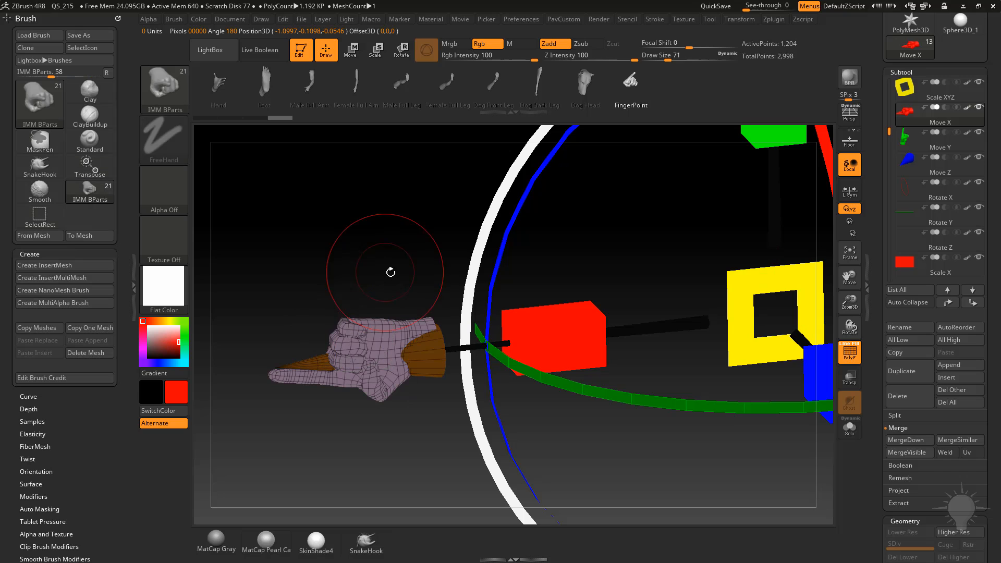
{"action": "key", "text": "q"}
{"action": "key", "text": "s"}
{"action": "left_click_drag", "start_coordinate": [367, 295], "coordinate": [352, 295]}
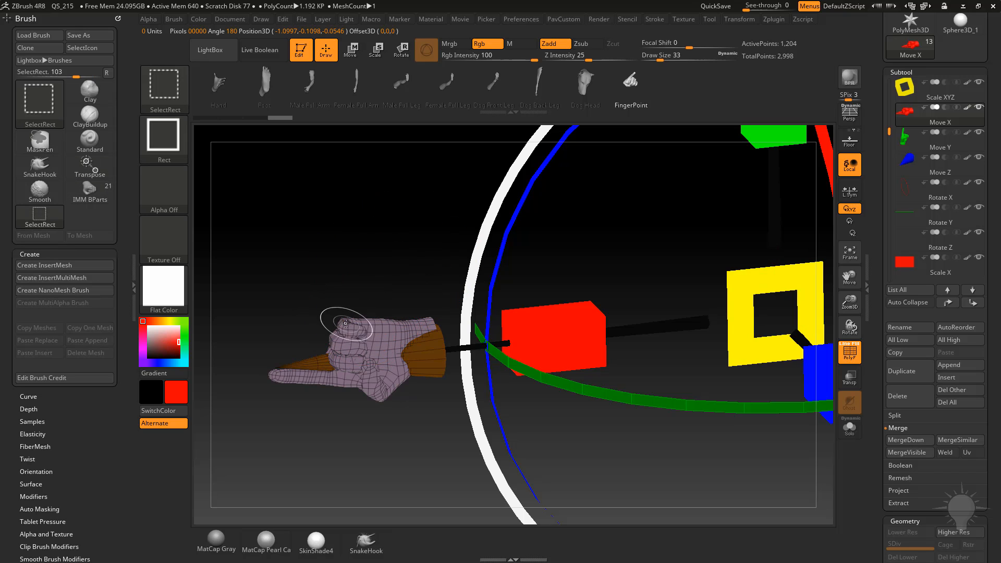
{"action": "left_click", "coordinate": [351, 324], "text": "ctrl+shift"}
{"action": "key", "text": "space"}
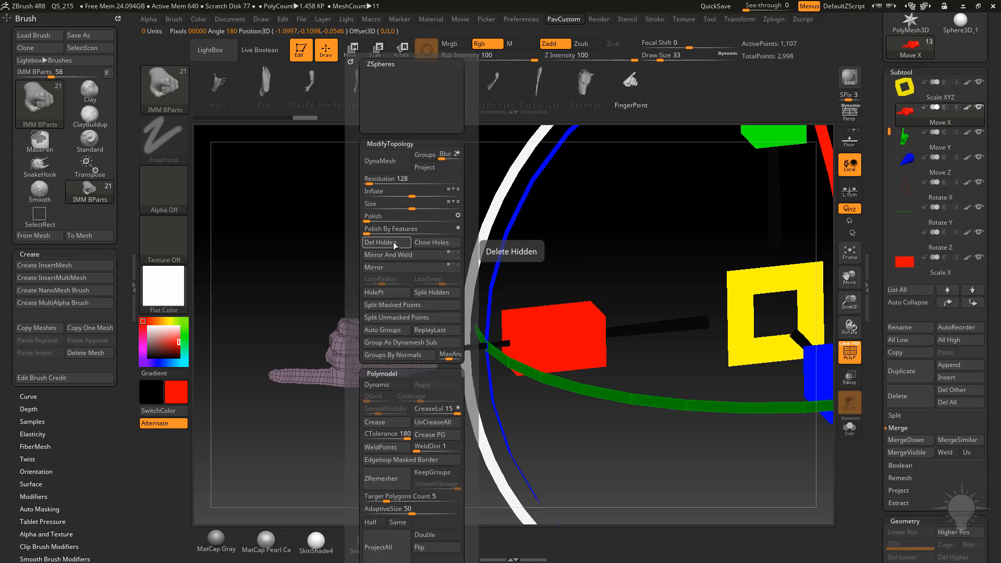
{"action": "left_click", "coordinate": [396, 244]}
{"action": "scroll", "coordinate": [880, 342], "scroll_direction": "down", "scroll_amount": 5}
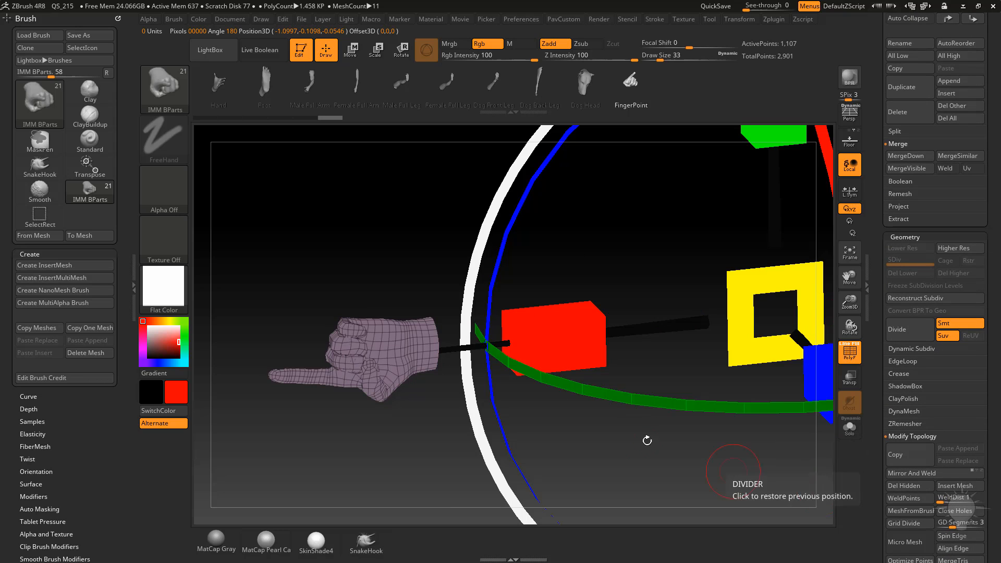
Turn polyframe off and return the material to MatCap Gray.
{"action": "key", "text": "space"}
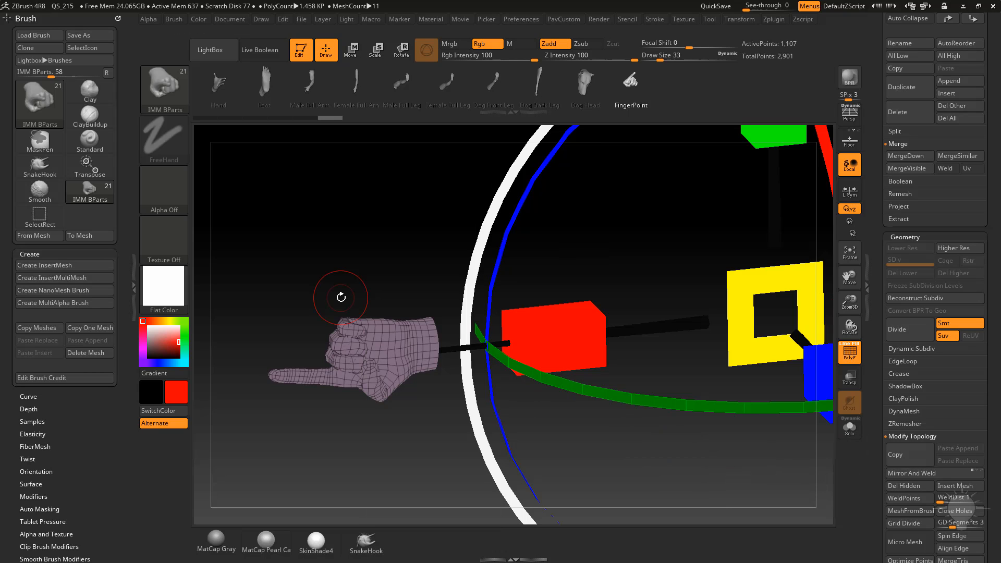
{"action": "left_click_drag", "start_coordinate": [350, 199], "coordinate": [312, 204]}
{"action": "left_click", "coordinate": [851, 355]}
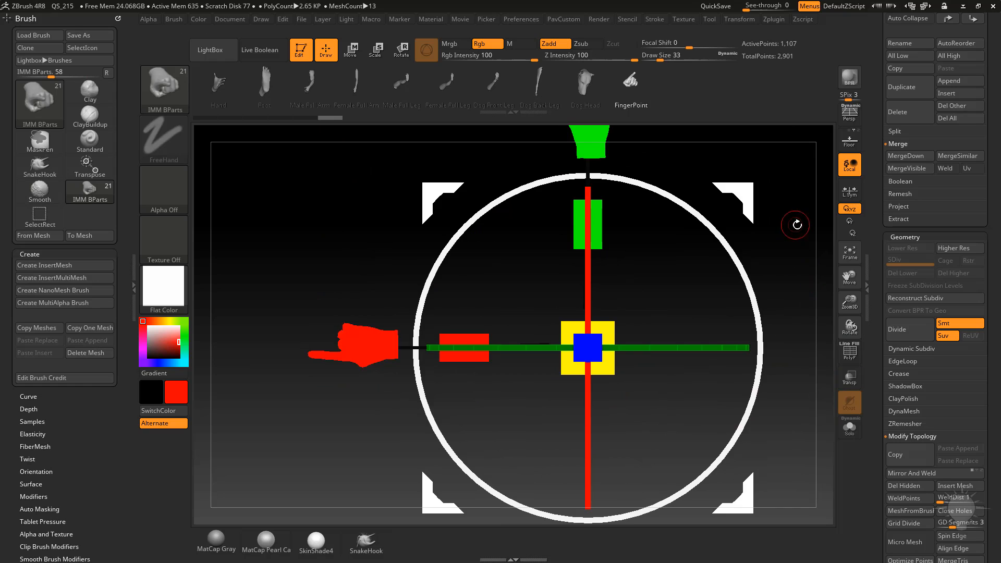
{"action": "left_click_drag", "start_coordinate": [796, 224], "coordinate": [734, 277], "text": "alt"}
{"action": "scroll", "coordinate": [938, 245], "scroll_direction": "up", "scroll_amount": 10}
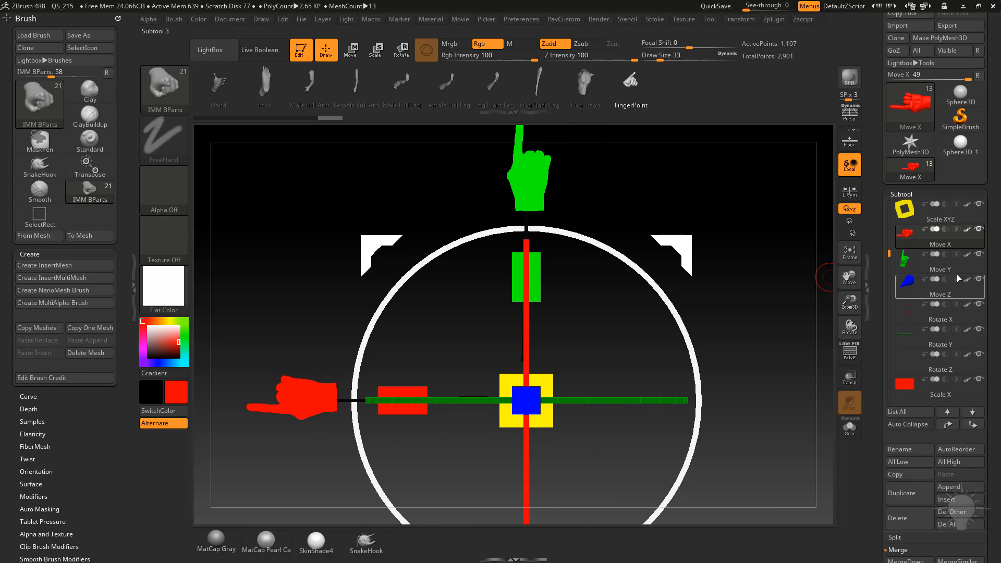
{"action": "mouse_move", "coordinate": [947, 243]}
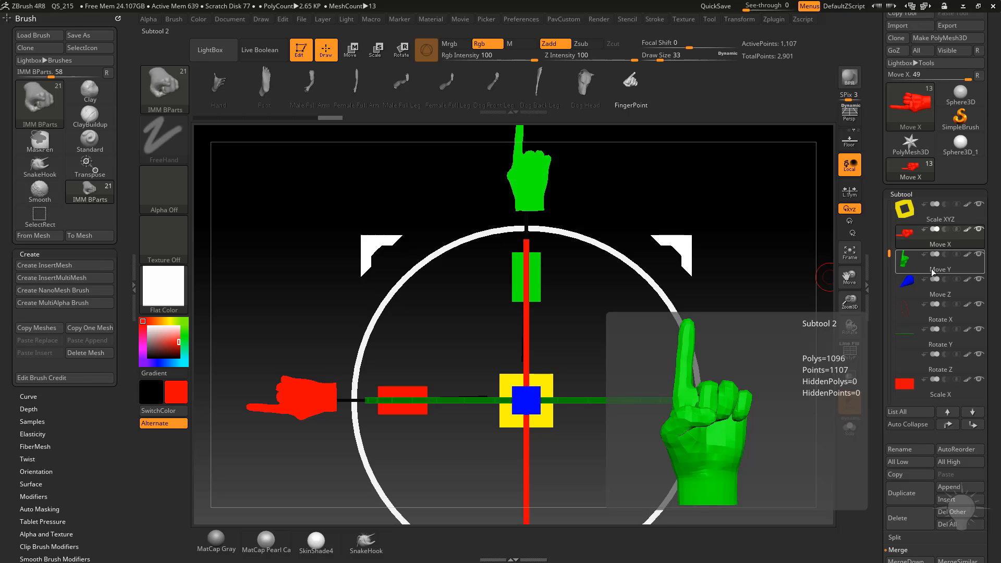
{"action": "left_click_drag", "start_coordinate": [787, 217], "coordinate": [806, 226], "text": "alt"}
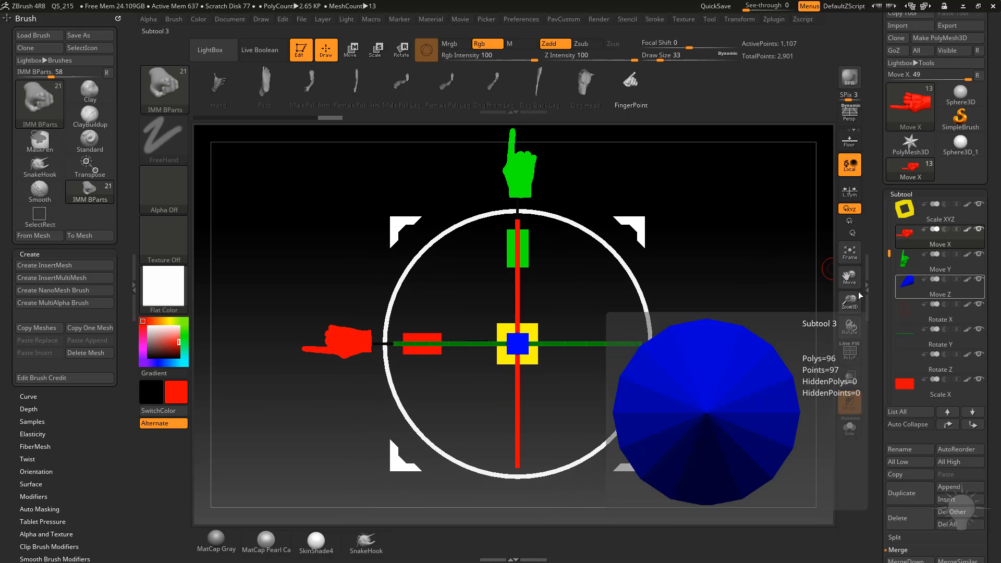
{"action": "left_click_drag", "start_coordinate": [709, 313], "coordinate": [774, 319]}
{"action": "left_click", "coordinate": [216, 540]}
{"action": "left_click_drag", "start_coordinate": [724, 272], "coordinate": [721, 314]}
{"action": "key", "text": "s"}
{"action": "left_click", "coordinate": [721, 313]}
{"action": "key", "text": "s"}
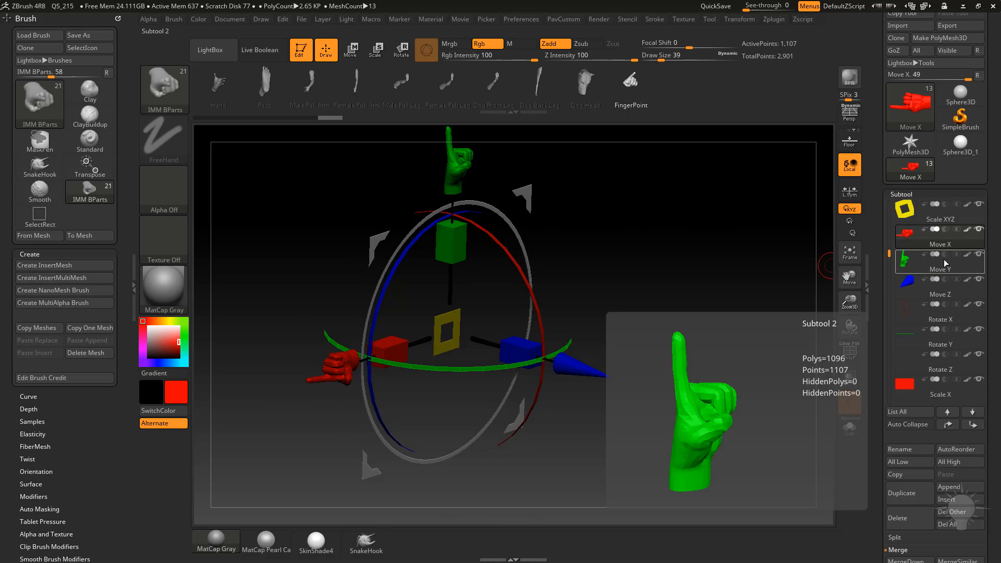
Duplicate the Move X subtool and move the copy down below Move Z.
{"action": "left_click", "coordinate": [908, 498]}
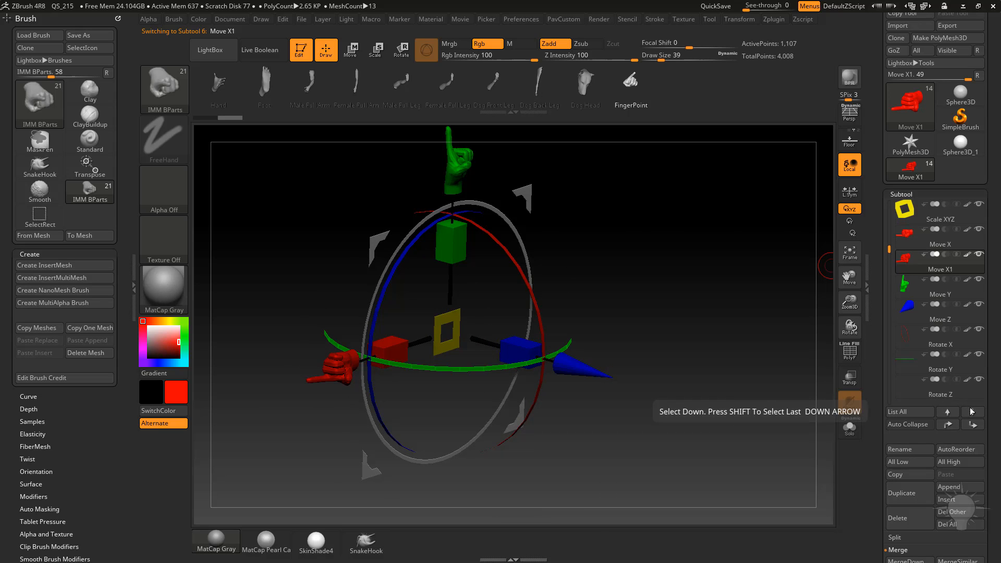
{"action": "left_click", "coordinate": [973, 426]}
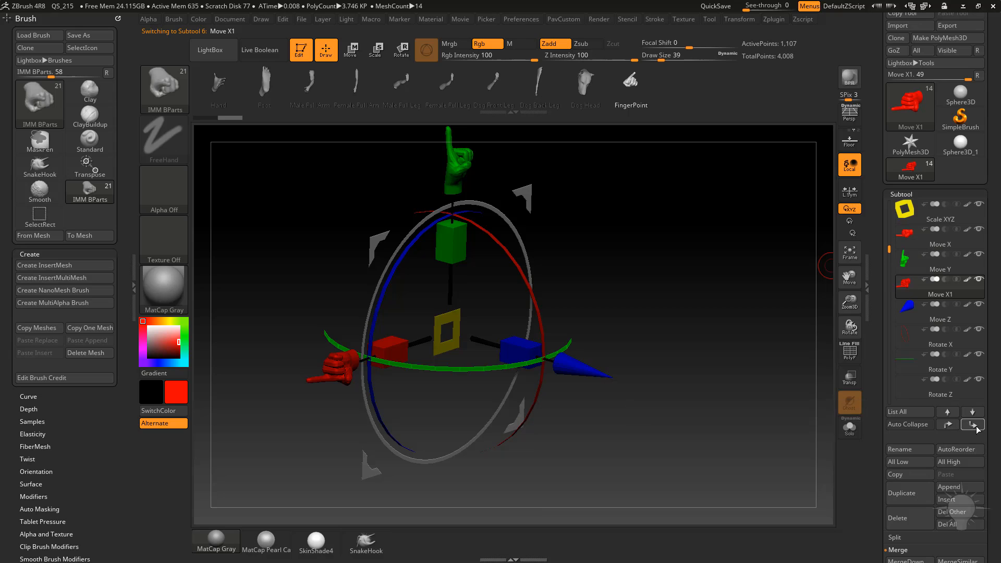
{"action": "left_click", "coordinate": [973, 426]}
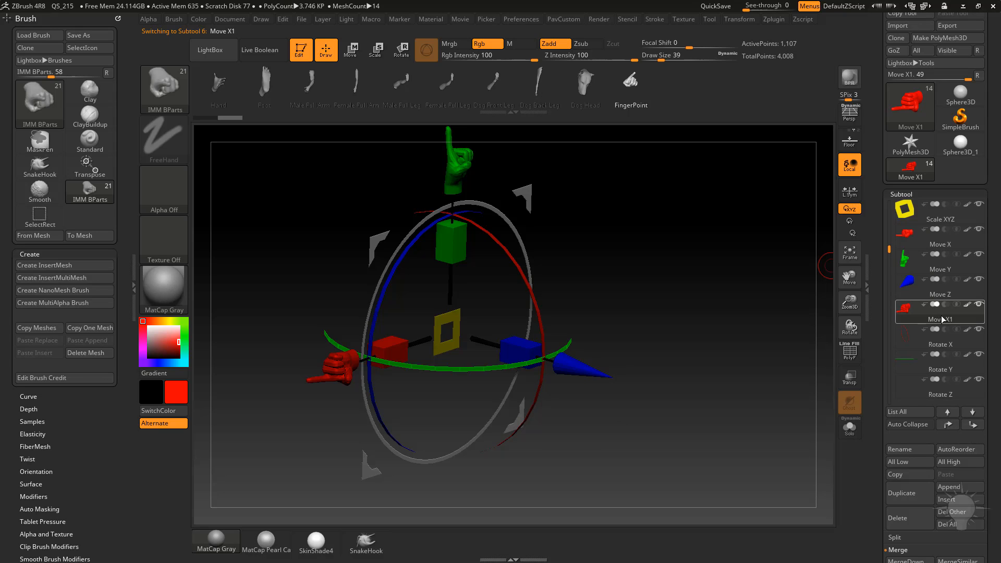
Switch to the Transpose gizmo and reset its position on the Move X1 subtool.
{"action": "left_click_drag", "start_coordinate": [693, 286], "coordinate": [662, 281]}
{"action": "key", "text": "w"}
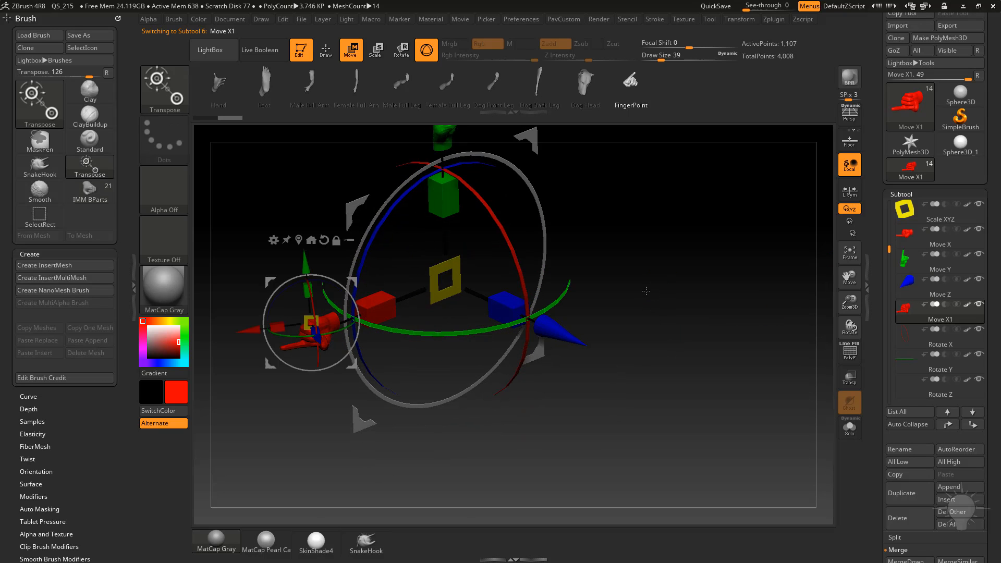
{"action": "left_click", "coordinate": [312, 241]}
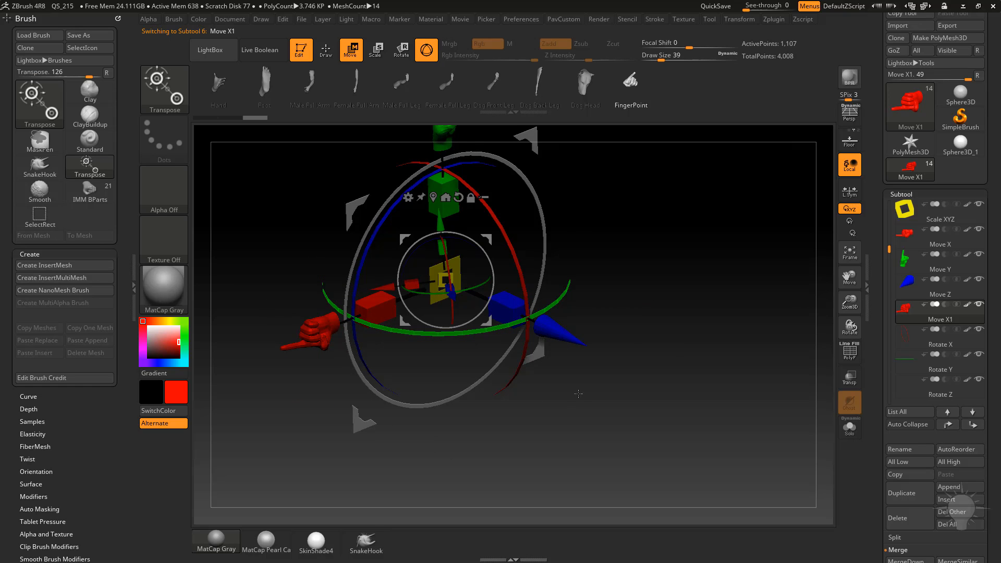
{"action": "left_click_drag", "start_coordinate": [650, 301], "coordinate": [637, 267]}
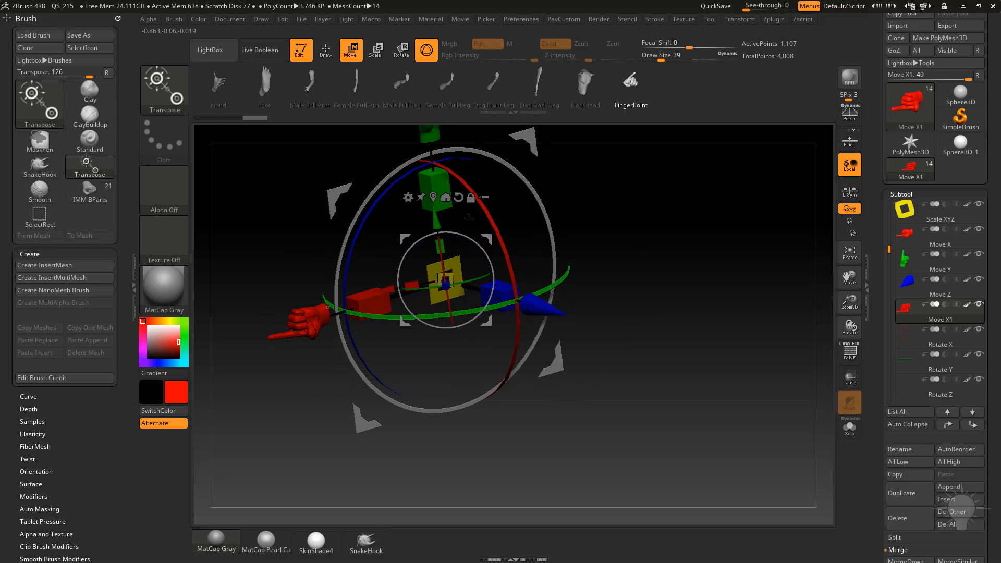
{"action": "left_click", "coordinate": [459, 197]}
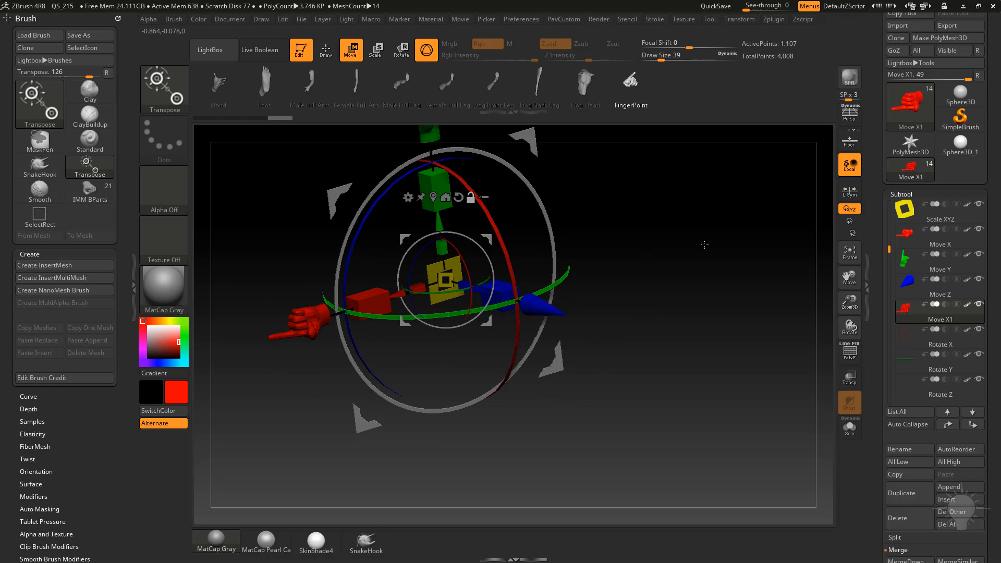
Rotate the Move X1 hand about the Y axis so it points toward the blue Z-axis cone.
{"action": "left_click_drag", "start_coordinate": [680, 267], "coordinate": [683, 287]}
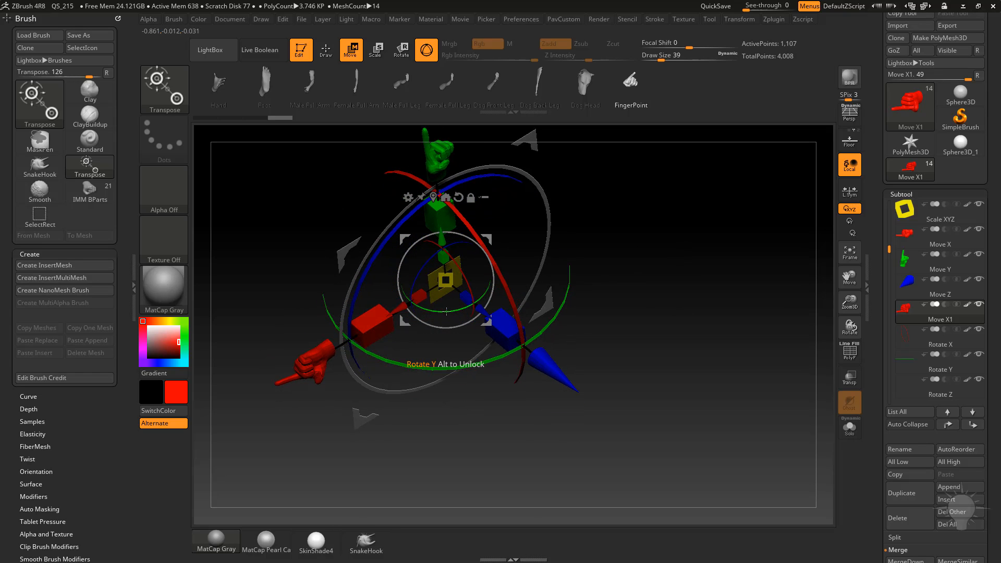
{"action": "left_click_drag", "start_coordinate": [444, 312], "coordinate": [589, 287]}
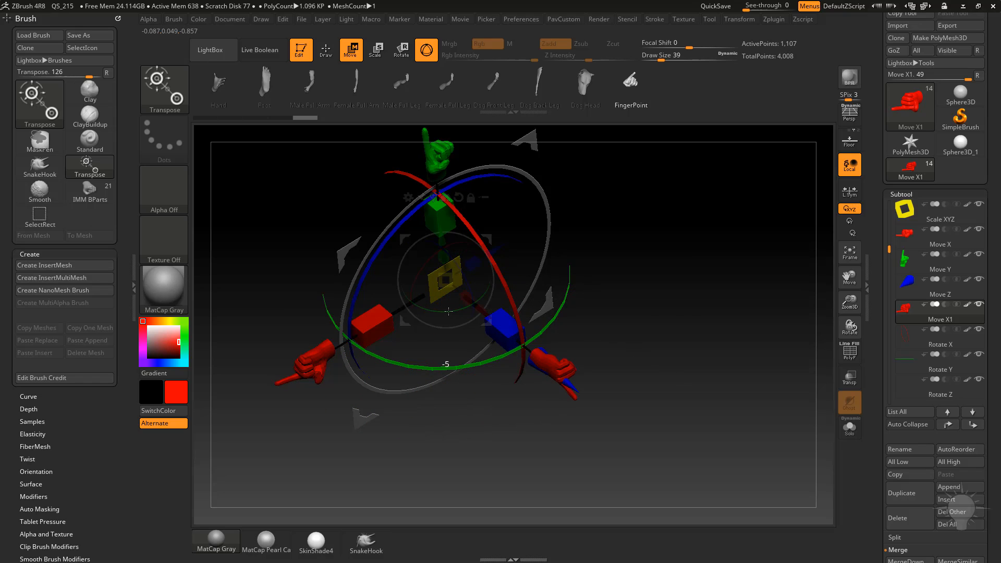
{"action": "left_click_drag", "start_coordinate": [523, 311], "coordinate": [662, 313]}
Fine-tune the Move X1 hand's rotation to align it with the blue Z-axis cone.
{"action": "left_click", "coordinate": [351, 223]}
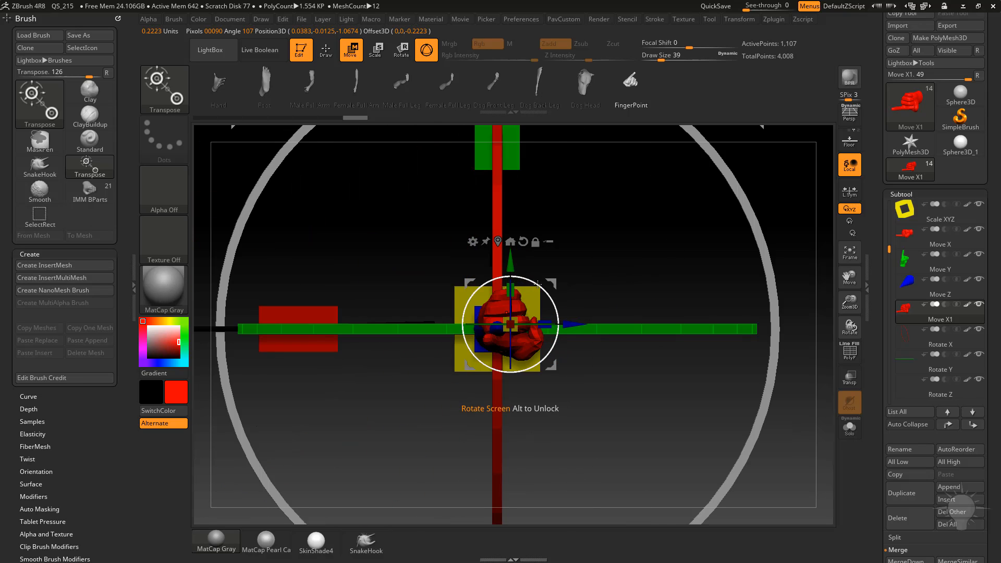
{"action": "mouse_move", "coordinate": [556, 306]}
{"action": "left_mouse_down"}
{"action": "mouse_move", "coordinate": [551, 320]}
{"action": "mouse_move", "coordinate": [556, 299]}
{"action": "left_mouse_up"}
{"action": "key", "text": "q"}
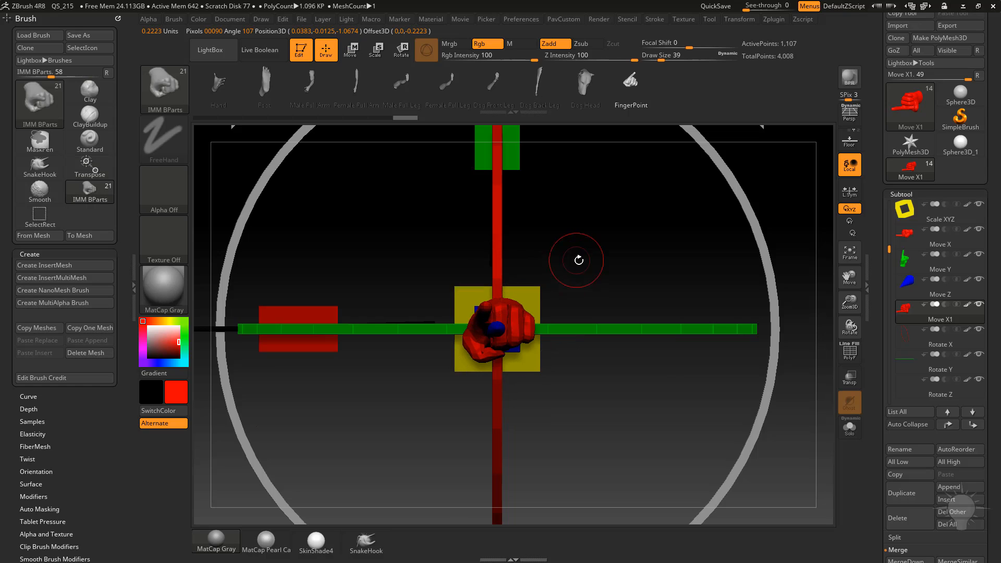
{"action": "mouse_move", "coordinate": [576, 257]}
{"action": "left_mouse_down"}
{"action": "mouse_move", "coordinate": [651, 275]}
{"action": "mouse_move", "coordinate": [680, 309]}
{"action": "left_mouse_up"}
{"action": "key", "text": "w"}
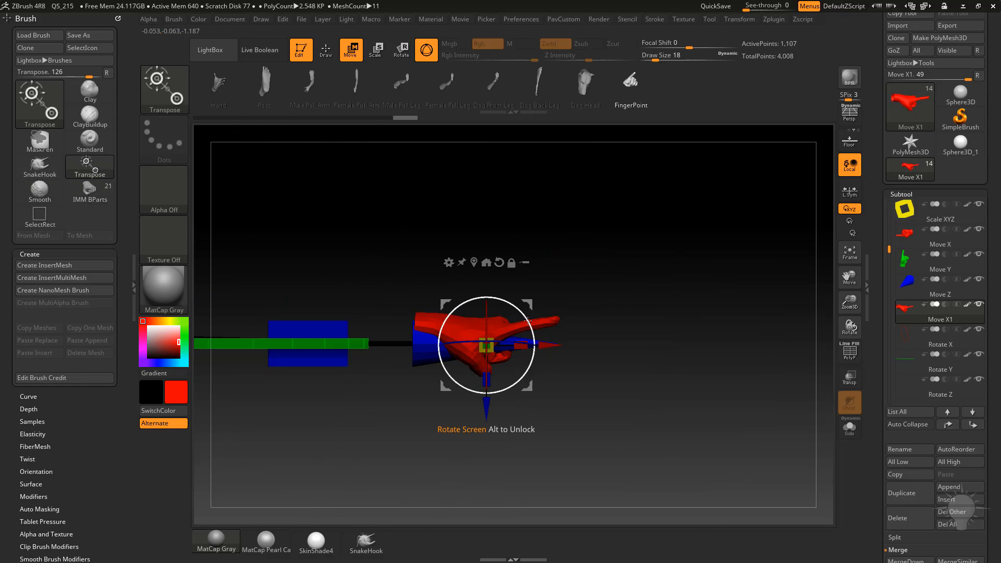
{"action": "left_click_drag", "start_coordinate": [531, 303], "coordinate": [527, 310]}
{"action": "key", "text": "q"}
{"action": "left_click_drag", "start_coordinate": [693, 332], "coordinate": [626, 355]}
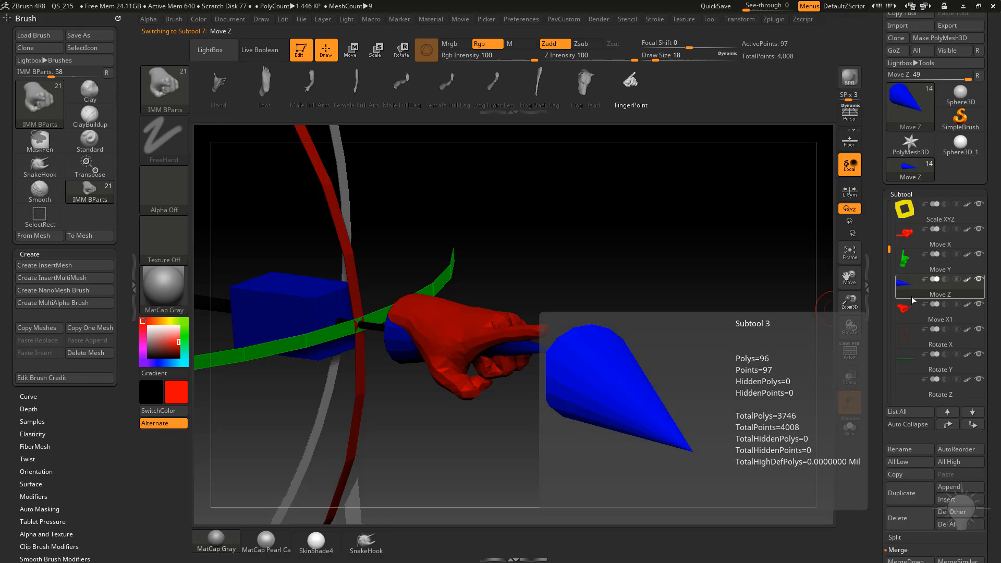
Select the Move Z subtool and merge the Move X1 hand down into it.
{"action": "left_click", "coordinate": [932, 296]}
{"action": "left_click", "coordinate": [912, 493]}
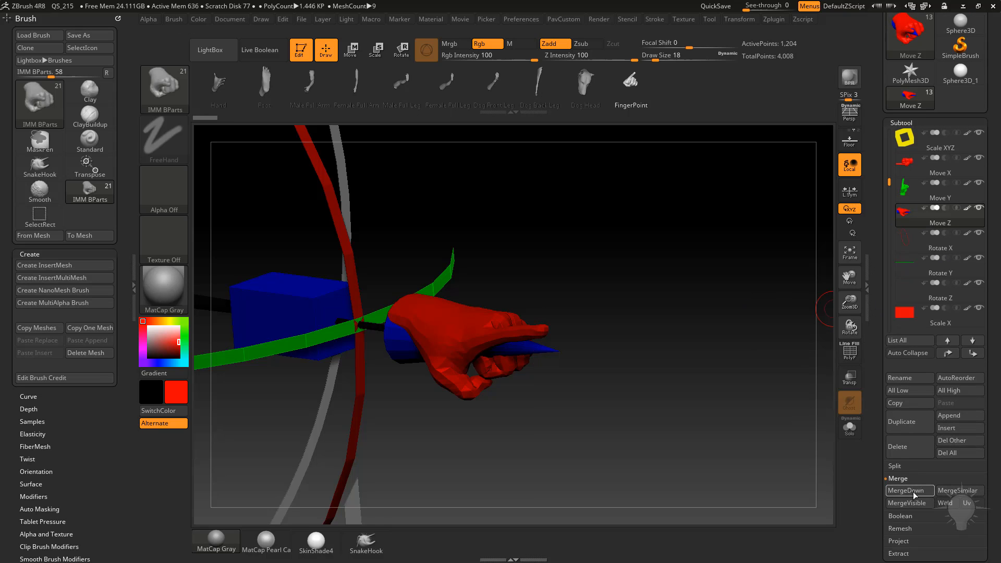
Fill the Move Z subtool with blue using the Flat Color material.
{"action": "left_click_drag", "start_coordinate": [665, 247], "coordinate": [677, 250]}
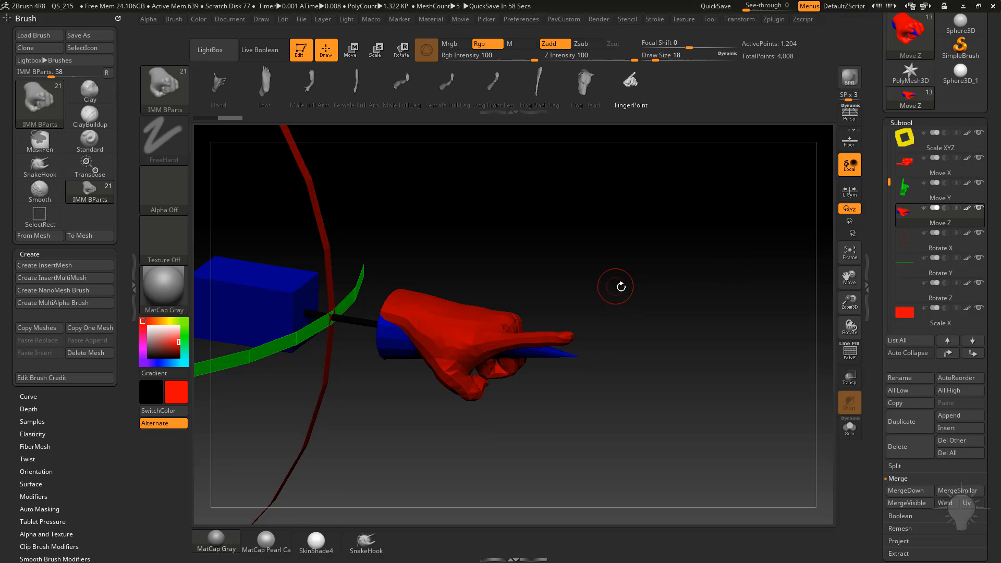
{"action": "mouse_move", "coordinate": [615, 284]}
{"action": "left_mouse_down"}
{"action": "mouse_move", "coordinate": [643, 288]}
{"action": "mouse_move", "coordinate": [633, 316]}
{"action": "left_mouse_up"}
{"action": "left_click", "coordinate": [166, 293]}
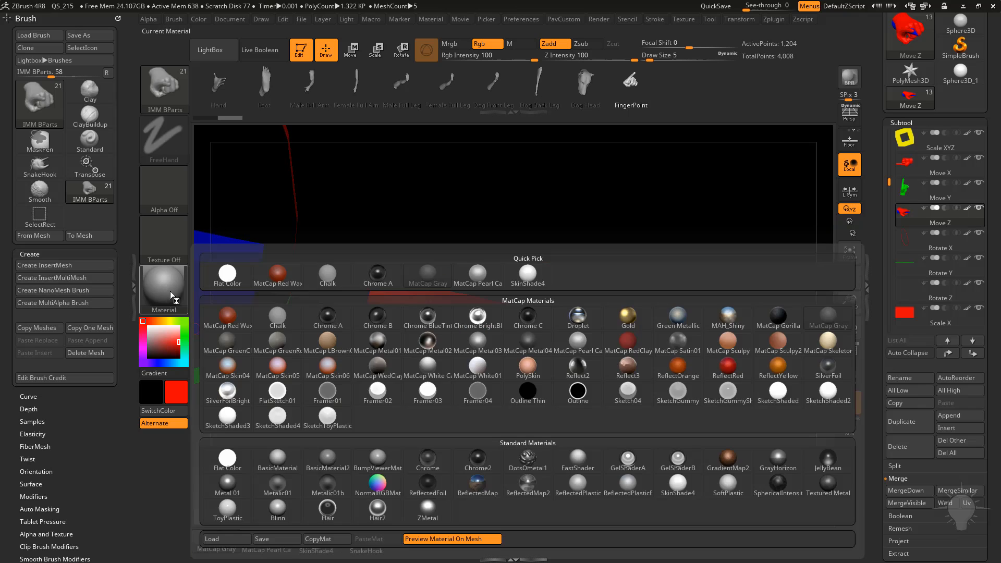
{"action": "left_click", "coordinate": [231, 458]}
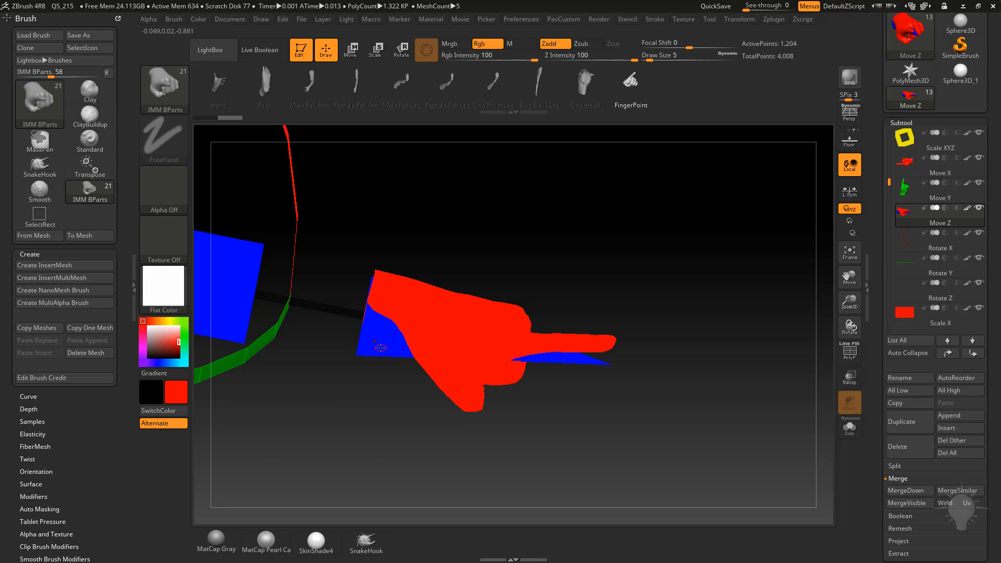
{"action": "key", "text": "c"}
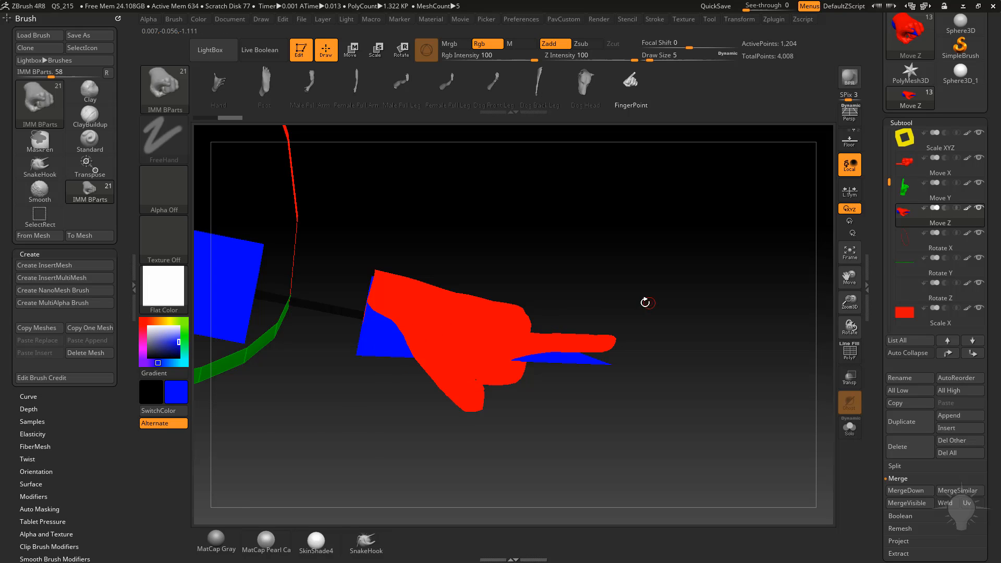
{"action": "left_click", "coordinate": [198, 20]}
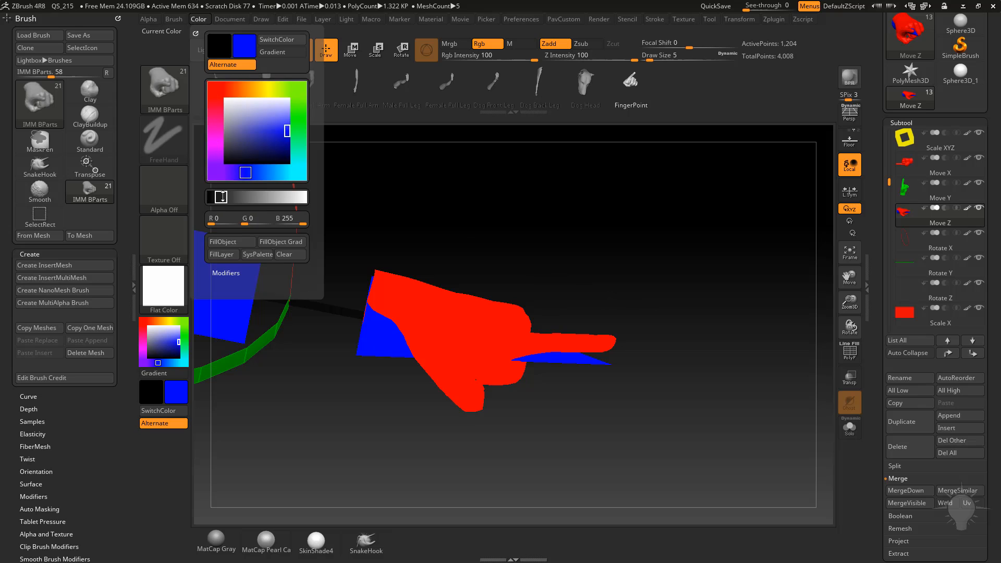
{"action": "left_click", "coordinate": [229, 242]}
Hide the original Z-axis cone polygroup and delete the hidden geometry from the Move Z subtool.
{"action": "left_click", "coordinate": [851, 351]}
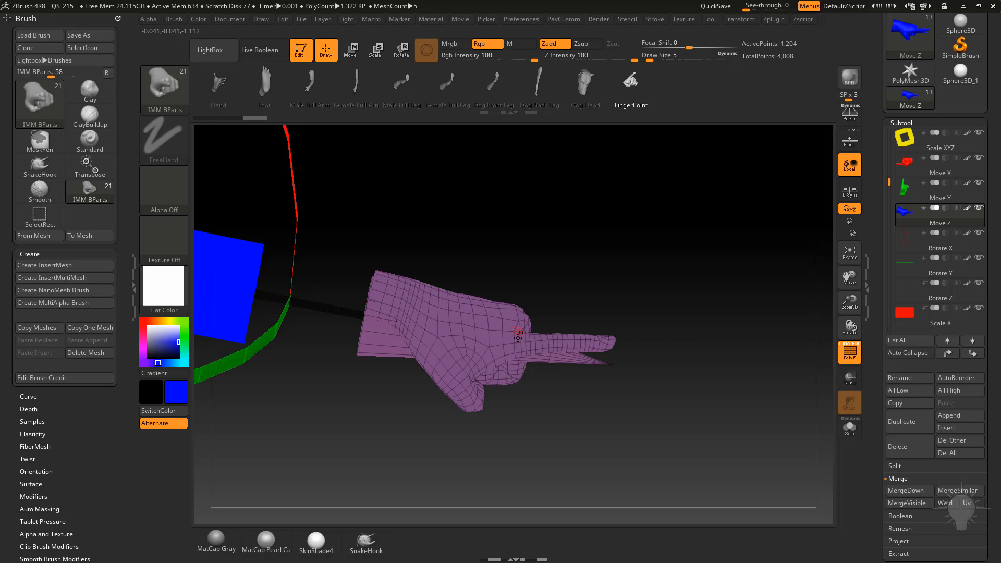
{"action": "left_click_drag", "start_coordinate": [699, 307], "coordinate": [688, 298]}
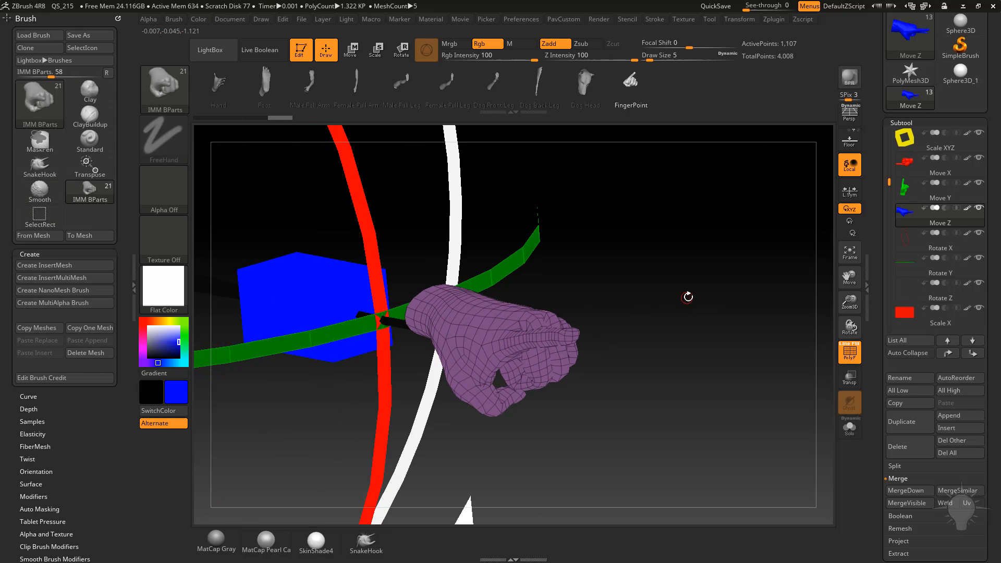
{"action": "key", "text": "space"}
{"action": "left_click", "coordinate": [676, 243]}
{"action": "left_click_drag", "start_coordinate": [877, 332], "coordinate": [881, 232]}
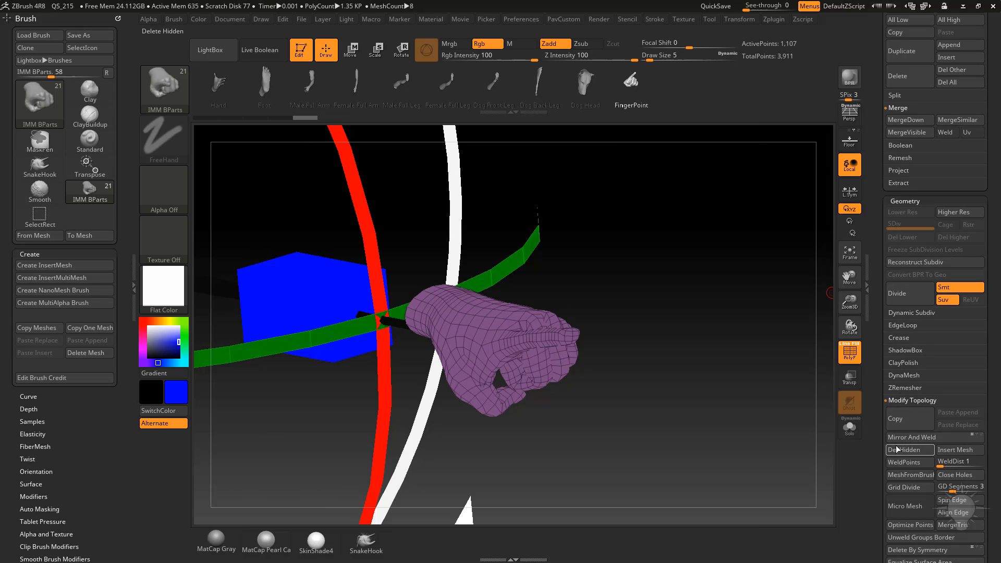
{"action": "left_click_drag", "start_coordinate": [879, 369], "coordinate": [866, 501]}
{"action": "left_click", "coordinate": [849, 357]}
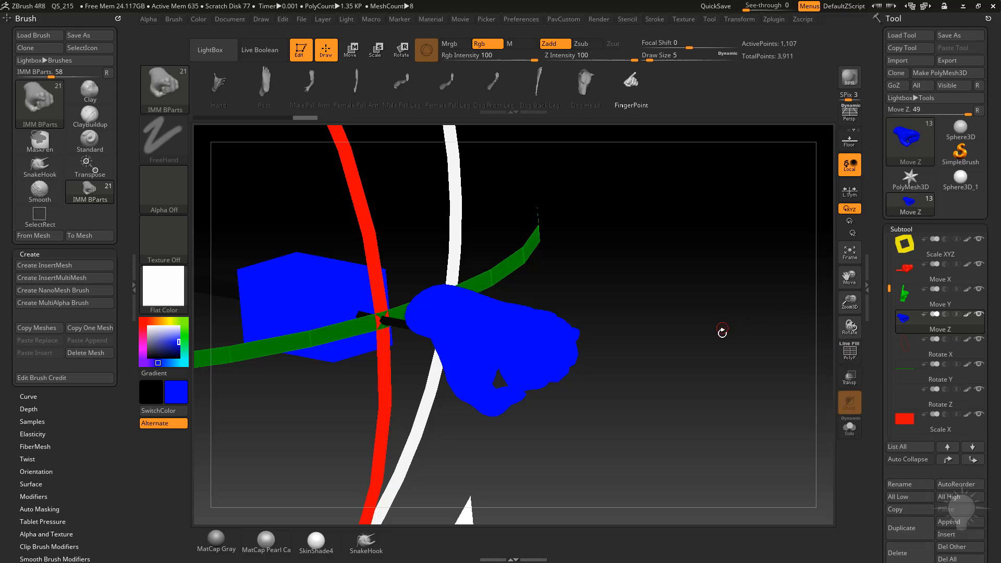
Switch back to the Standard brush and the MatCap Gray material.
{"action": "left_click_drag", "start_coordinate": [722, 333], "coordinate": [681, 283], "text": "alt"}
{"action": "left_click_drag", "start_coordinate": [660, 316], "coordinate": [624, 273]}
{"action": "left_click_drag", "start_coordinate": [445, 176], "coordinate": [626, 313]}
{"action": "mouse_move", "coordinate": [689, 291]}
{"action": "left_mouse_down", "text": "shift"}
{"action": "mouse_move", "coordinate": [729, 277]}
{"action": "mouse_move", "coordinate": [702, 269]}
{"action": "mouse_move", "coordinate": [730, 295]}
{"action": "left_mouse_up", "text": "shift"}
{"action": "key", "text": "s"}
{"action": "left_click", "coordinate": [741, 290]}
{"action": "key", "text": "b"}
{"action": "key", "text": "s"}
{"action": "key", "text": "t"}
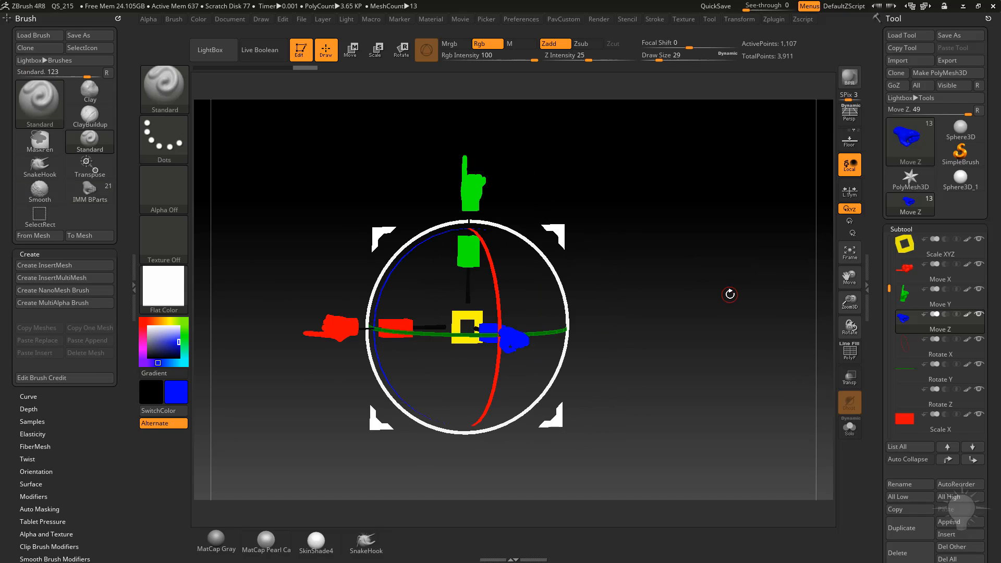
{"action": "left_click", "coordinate": [219, 546]}
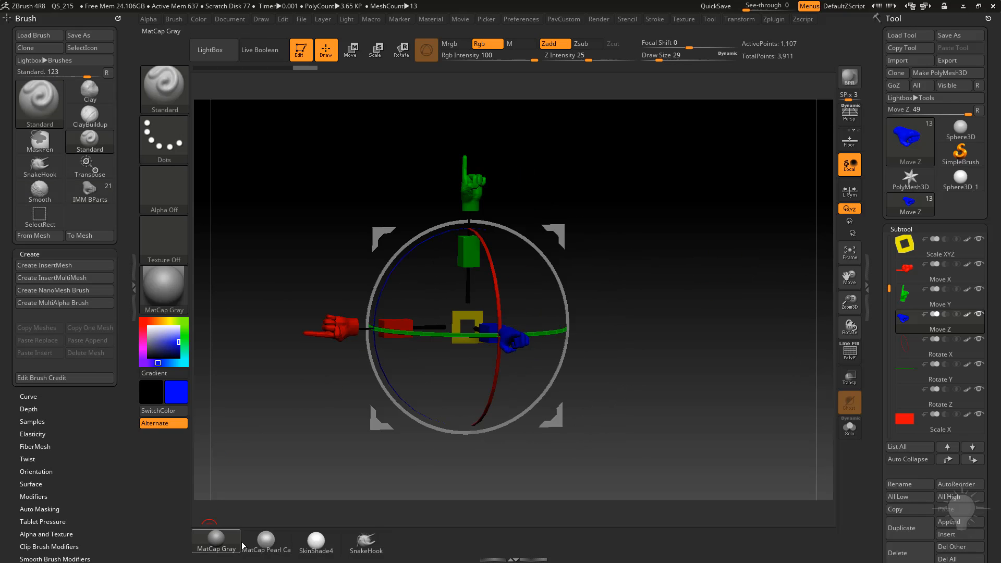
Orbit around the customized gizmo to inspect the three coloured hands from different angles.
{"action": "mouse_move", "coordinate": [661, 252]}
{"action": "left_mouse_down"}
{"action": "mouse_move", "coordinate": [699, 287]}
{"action": "mouse_move", "coordinate": [686, 280]}
{"action": "left_mouse_up"}
{"action": "key", "text": "s"}
{"action": "left_click", "coordinate": [674, 265]}
{"action": "key", "text": "s"}
{"action": "left_click", "coordinate": [695, 282]}
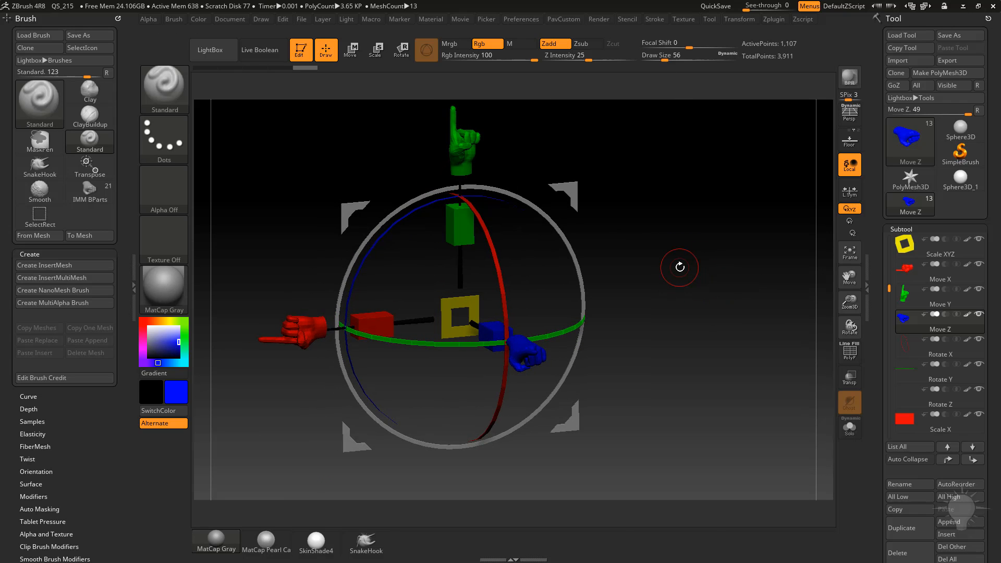
{"action": "mouse_move", "coordinate": [679, 267]}
{"action": "left_mouse_down"}
{"action": "mouse_move", "coordinate": [758, 195]}
{"action": "mouse_move", "coordinate": [694, 181]}
{"action": "mouse_move", "coordinate": [719, 217]}
{"action": "mouse_move", "coordinate": [700, 252]}
{"action": "mouse_move", "coordinate": [585, 190]}
{"action": "left_mouse_up"}
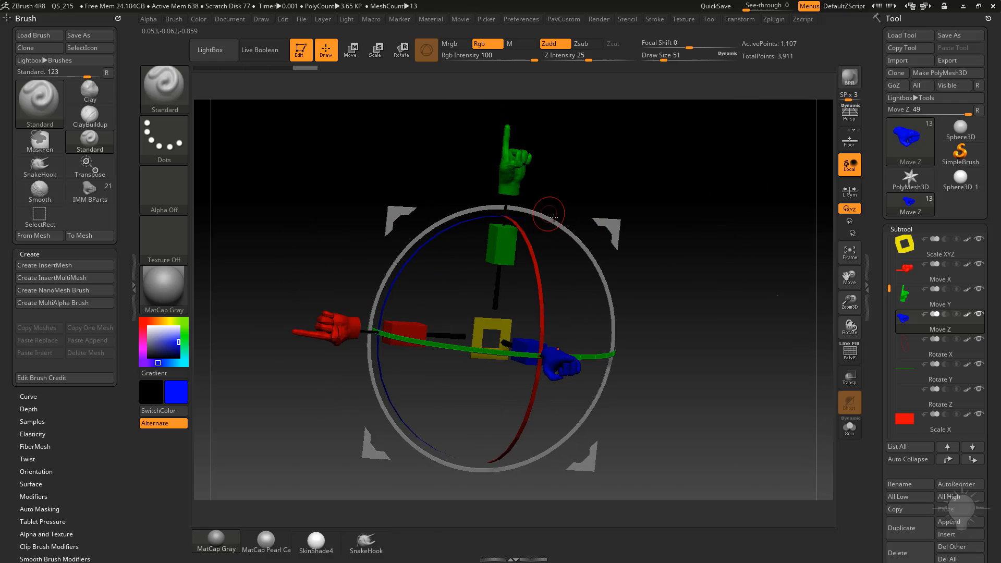
{"action": "left_click_drag", "start_coordinate": [681, 201], "coordinate": [702, 230]}
{"action": "left_click_drag", "start_coordinate": [772, 295], "coordinate": [718, 250], "text": "alt"}
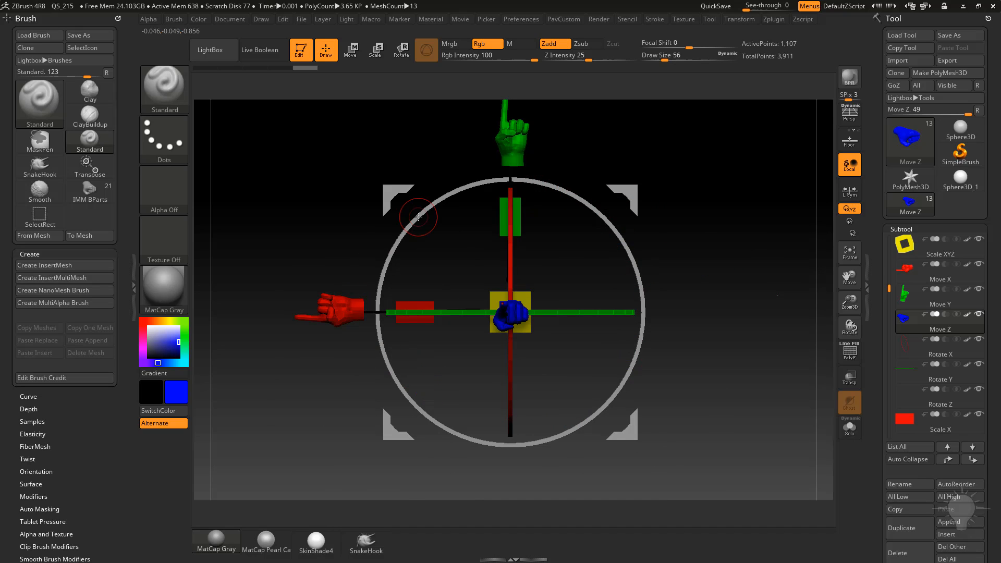
{"action": "left_click_drag", "start_coordinate": [695, 179], "coordinate": [516, 267]}
{"action": "key", "text": "w"}
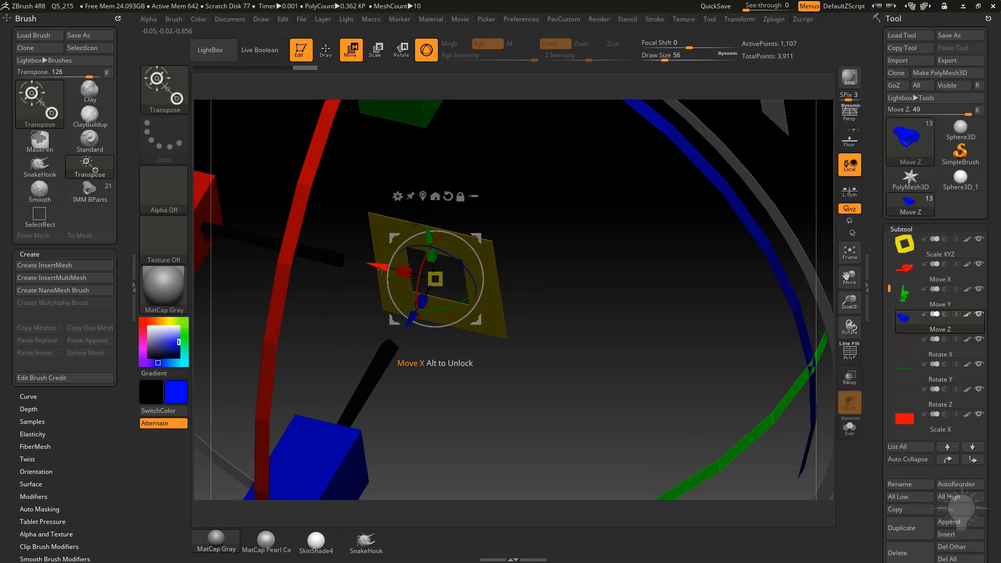
{"action": "left_click_drag", "start_coordinate": [558, 253], "coordinate": [511, 236]}
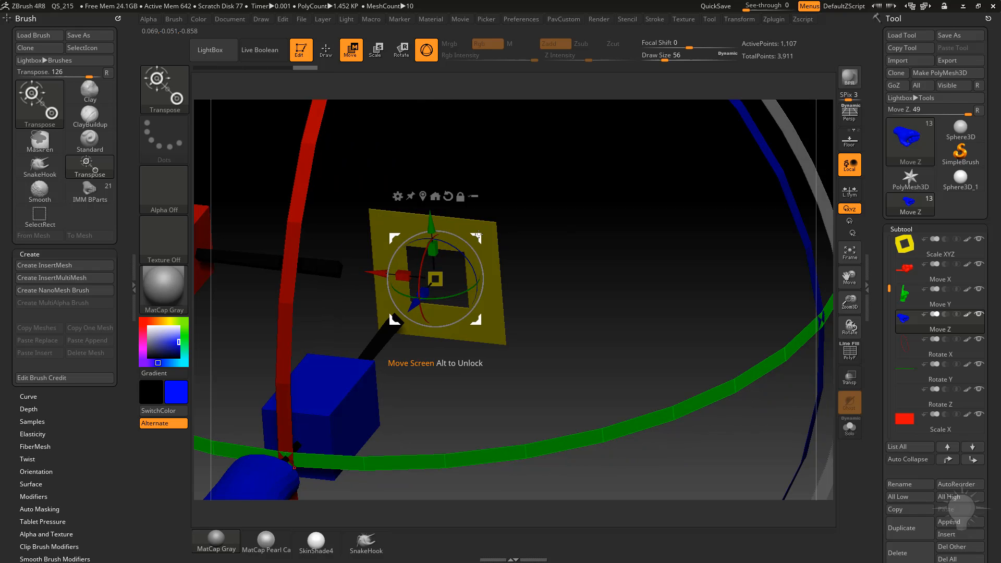
{"action": "left_click_drag", "start_coordinate": [518, 233], "coordinate": [537, 244]}
{"action": "left_click_drag", "start_coordinate": [891, 287], "coordinate": [895, 238]}
{"action": "mouse_move", "coordinate": [937, 280]}
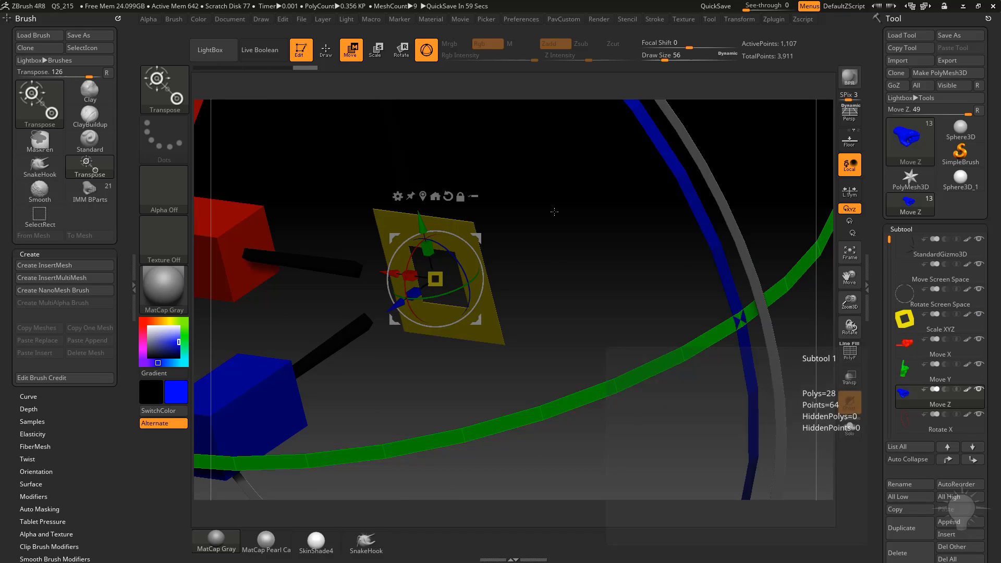
{"action": "left_click_drag", "start_coordinate": [555, 213], "coordinate": [453, 247]}
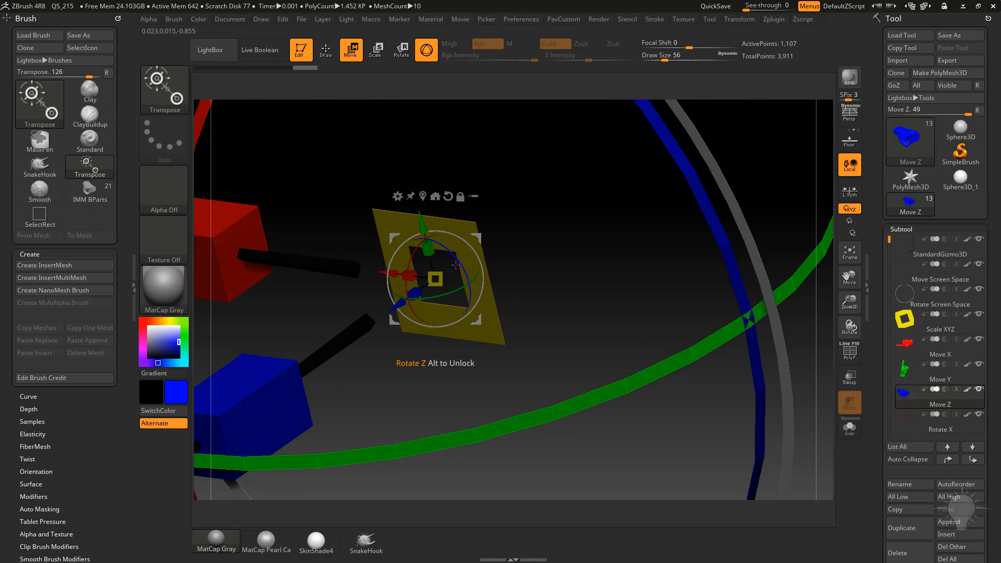
{"action": "mouse_move", "coordinate": [564, 278]}
{"action": "left_mouse_down", "text": "alt"}
{"action": "mouse_move", "coordinate": [528, 203]}
{"action": "mouse_move", "coordinate": [708, 225]}
{"action": "mouse_move", "coordinate": [617, 269]}
{"action": "left_mouse_up", "text": "alt"}
{"action": "key", "text": "q"}
{"action": "left_click_drag", "start_coordinate": [621, 366], "coordinate": [700, 317]}
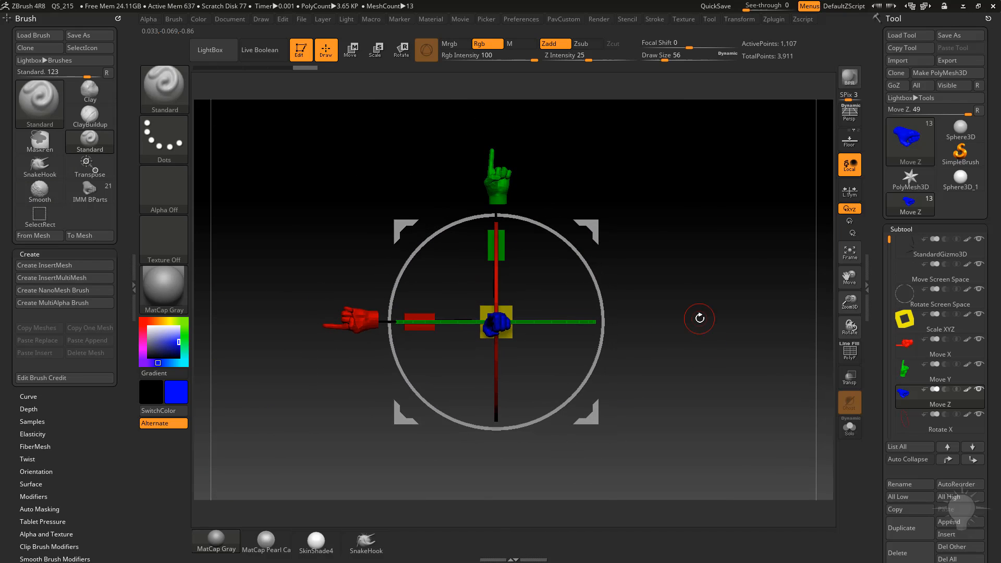
Save the gizmo tool in the Gizmo3D folder as Gizmo_PavCustom.ZTL.
{"action": "left_click", "coordinate": [950, 35]}
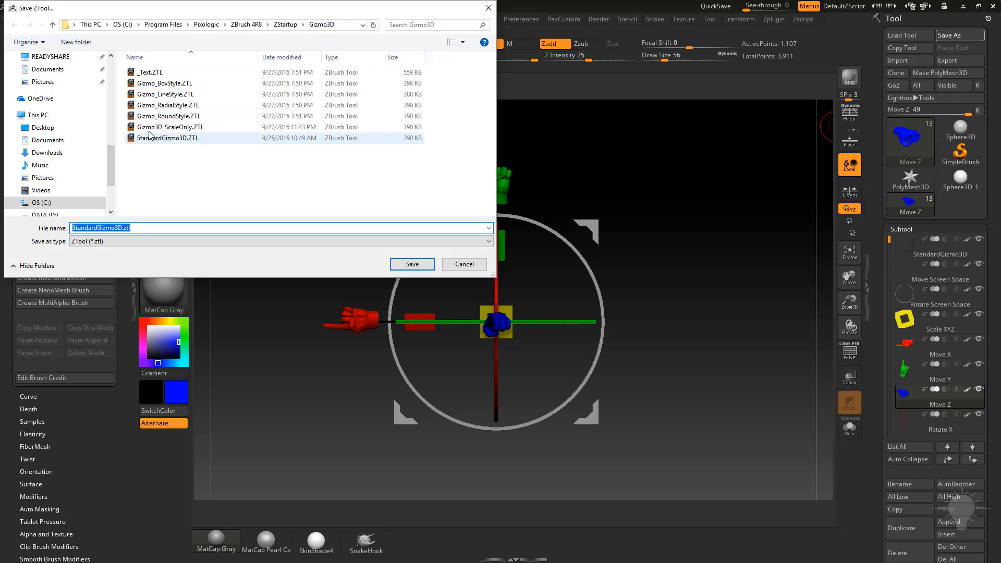
{"action": "left_click", "coordinate": [167, 105]}
{"action": "left_click", "coordinate": [93, 228]}
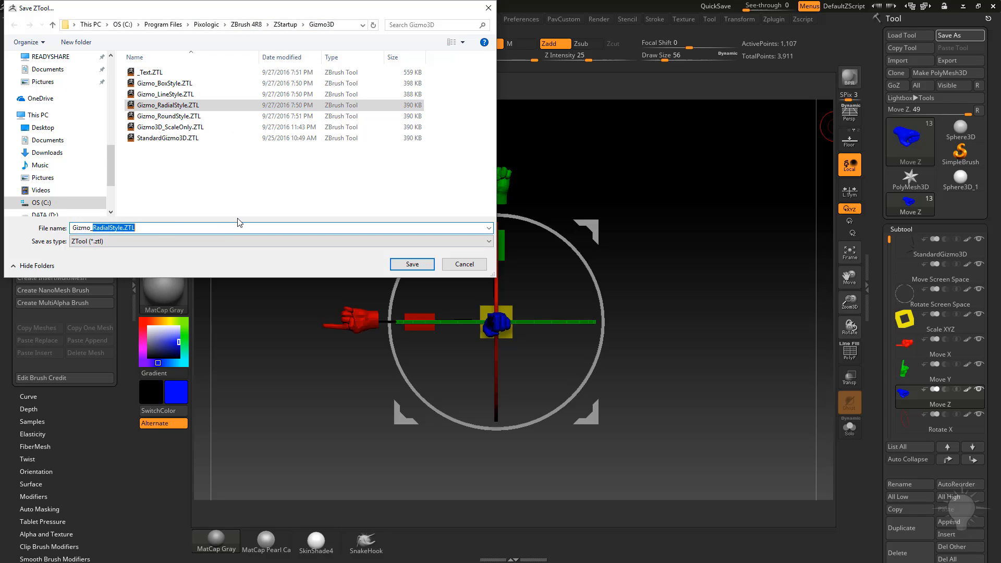
{"action": "type", "text": "PavCustom"}
{"action": "key", "text": "Return"}
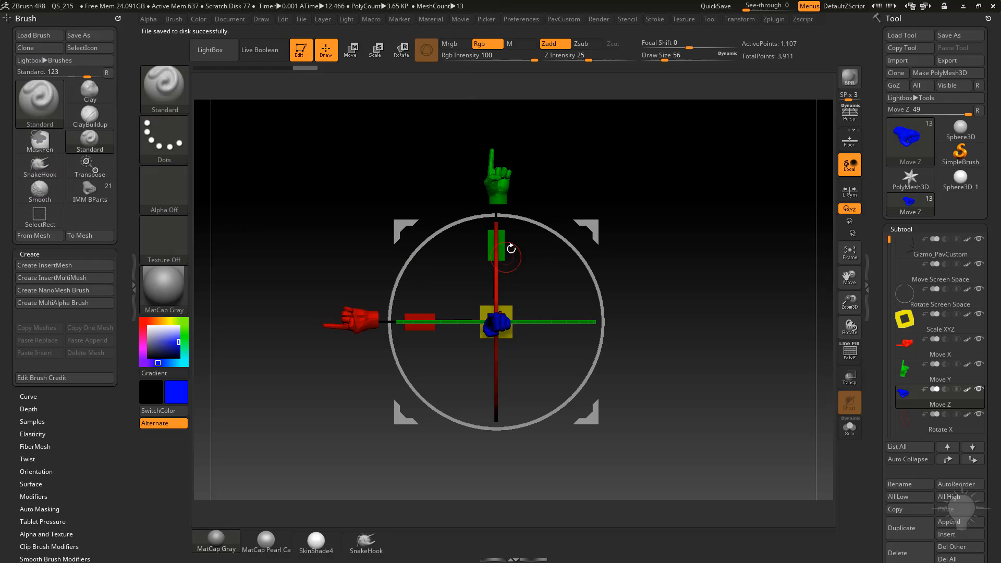
Clear the canvas and draw a Sphere3D in Edit mode, converting it to a PolyMesh3D.
{"action": "left_click_drag", "start_coordinate": [631, 219], "coordinate": [645, 274]}
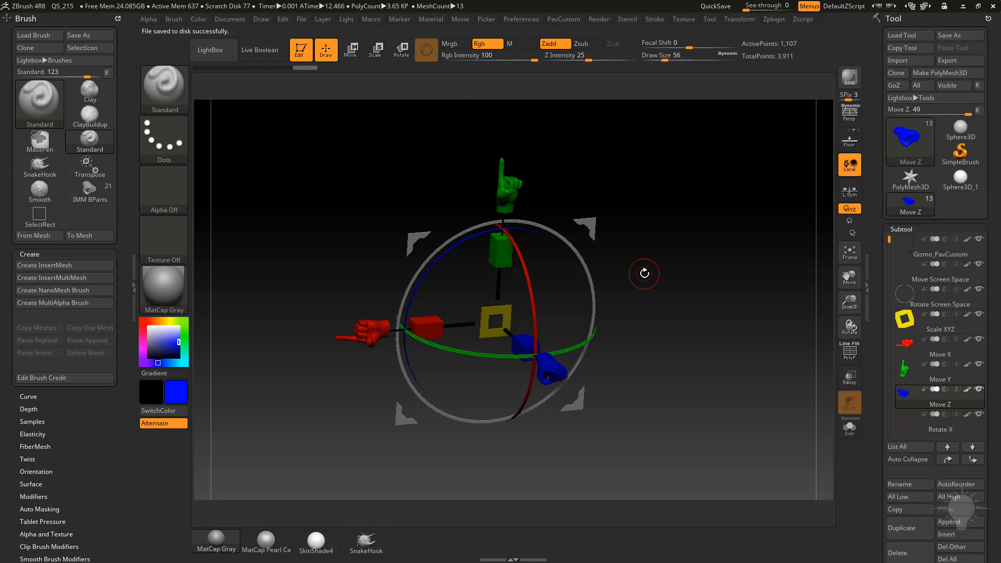
{"action": "left_click", "coordinate": [302, 57]}
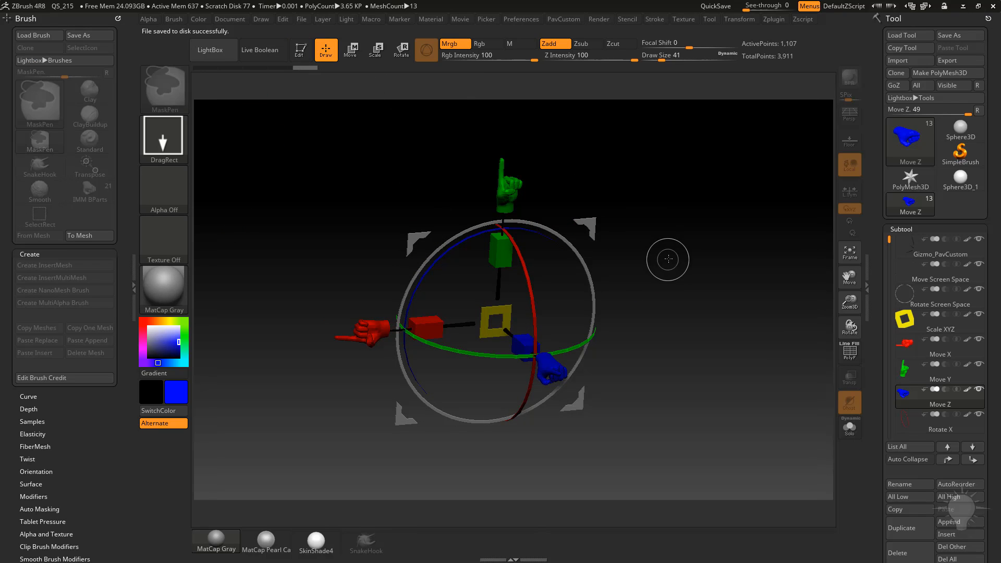
{"action": "key", "text": "ctrl+n"}
{"action": "left_click", "coordinate": [961, 177]}
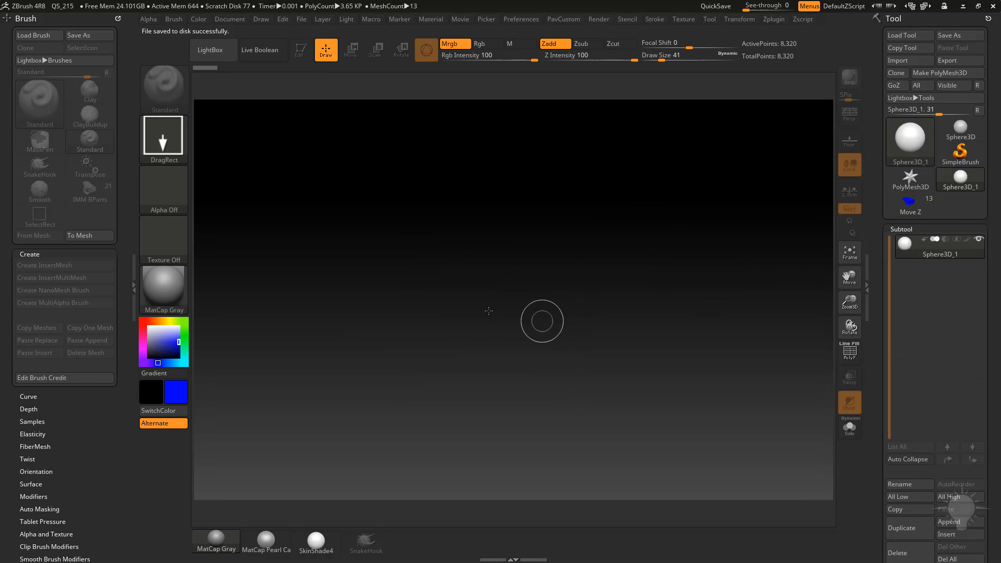
{"action": "left_click_drag", "start_coordinate": [470, 286], "coordinate": [405, 244]}
{"action": "left_click", "coordinate": [299, 52]}
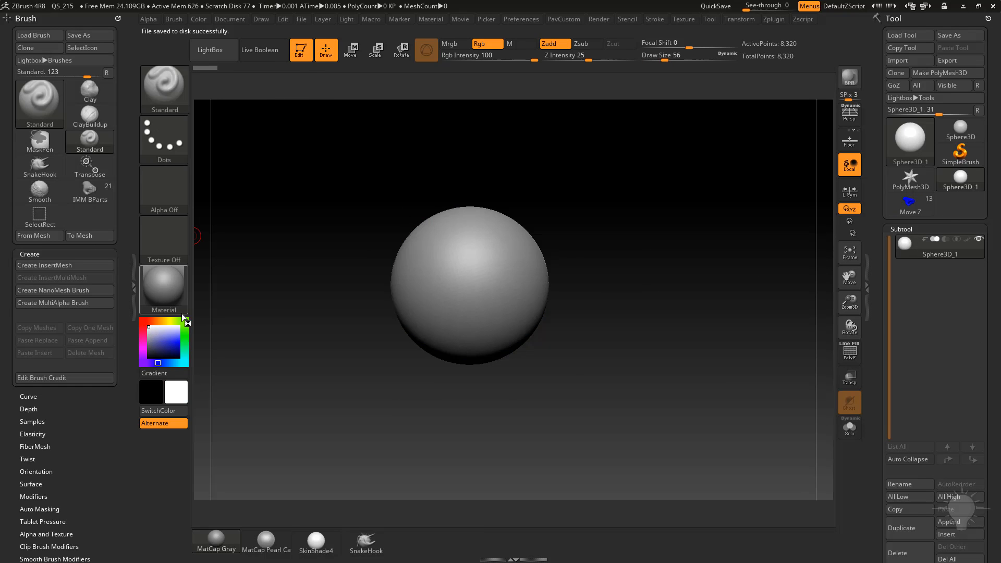
{"action": "left_click", "coordinate": [934, 74]}
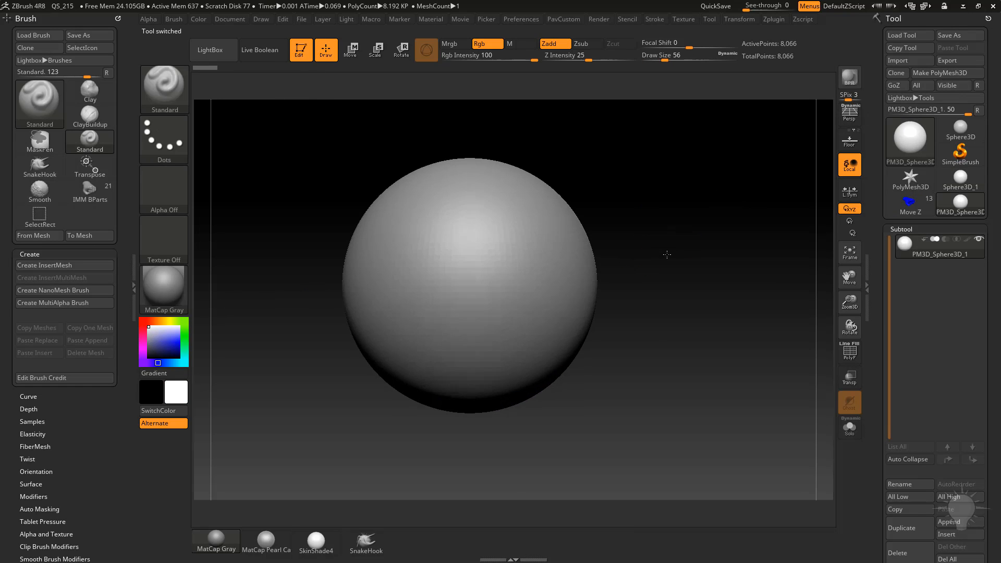
Activate the gizmo on the sphere, dock the Preferences palette and cycle the Gizmo 3D style with Next Gizmo.
{"action": "key", "text": "w"}
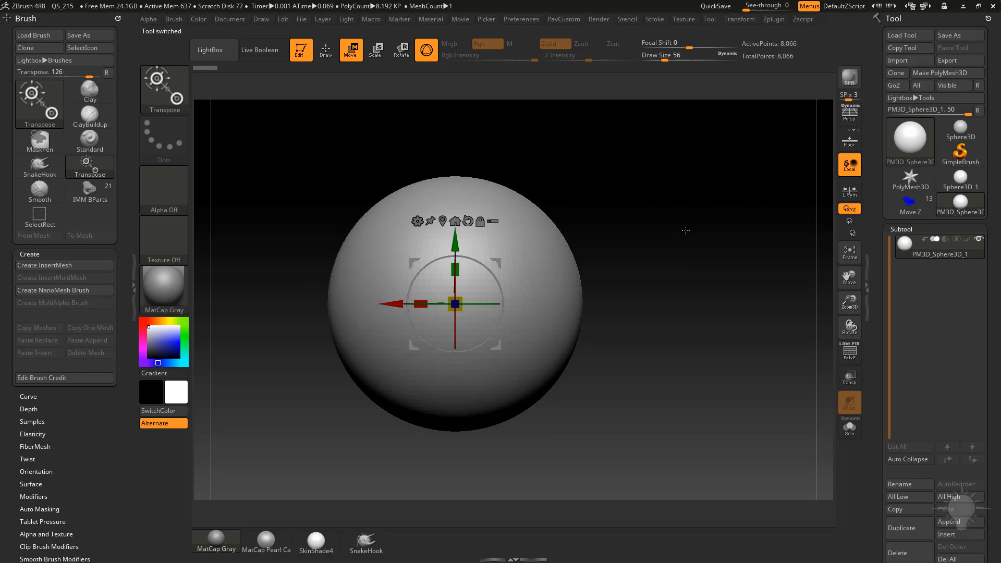
{"action": "left_click_drag", "start_coordinate": [584, 230], "coordinate": [662, 267]}
{"action": "left_click_drag", "start_coordinate": [600, 264], "coordinate": [658, 256]}
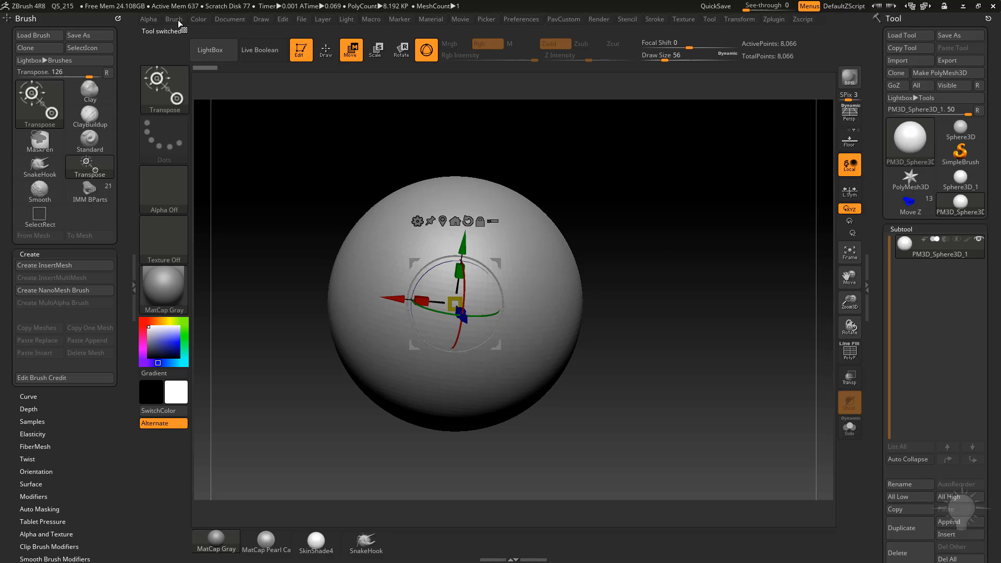
{"action": "left_click", "coordinate": [118, 19]}
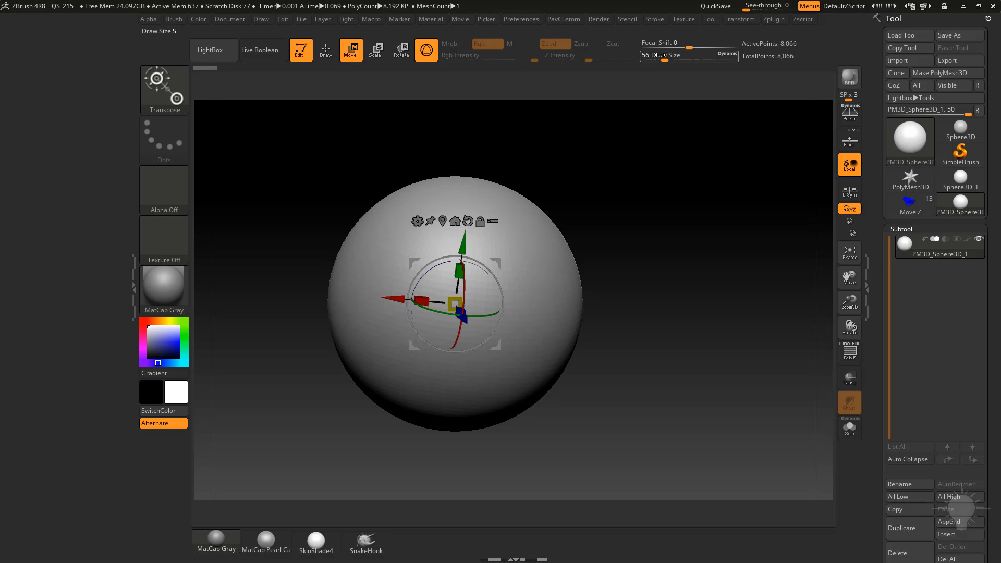
{"action": "left_click", "coordinate": [523, 20]}
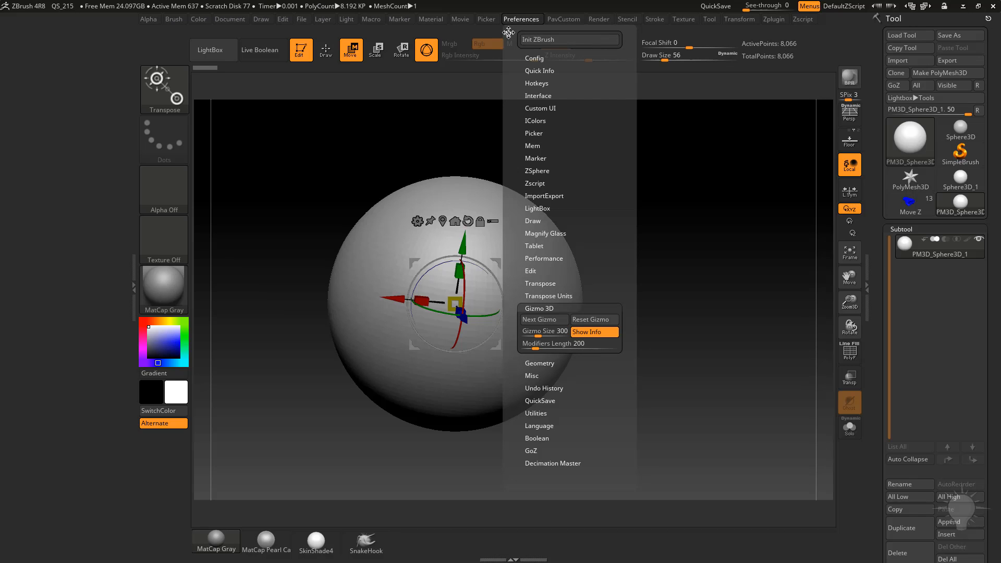
{"action": "left_click_drag", "start_coordinate": [509, 34], "coordinate": [116, 110]}
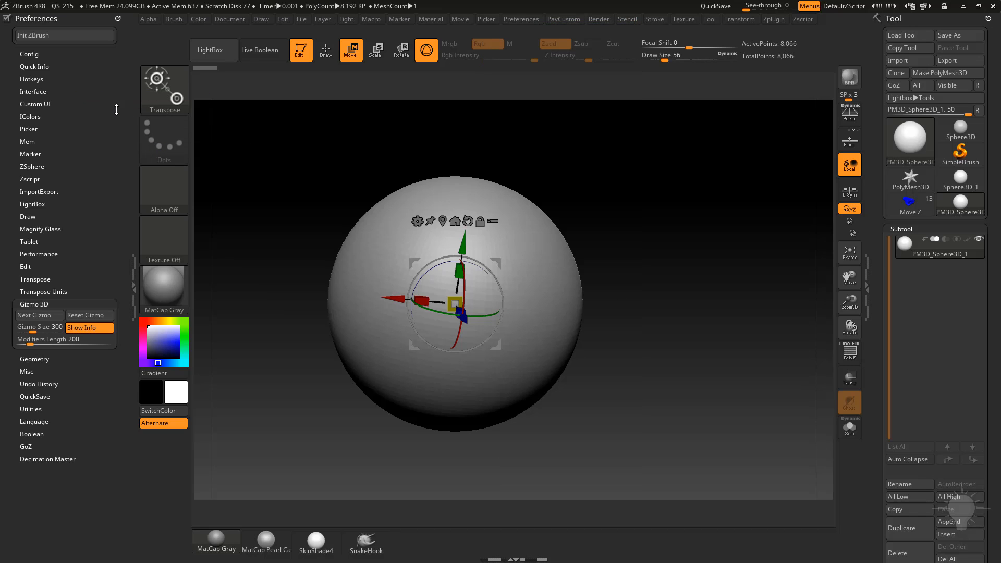
{"action": "left_click", "coordinate": [41, 305]}
{"action": "left_click", "coordinate": [35, 304]}
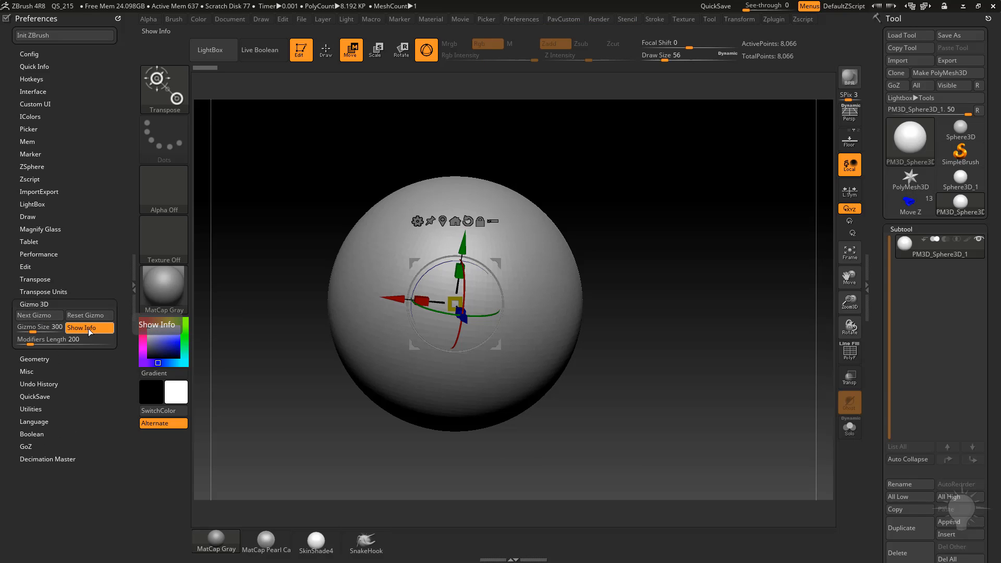
{"action": "left_click", "coordinate": [42, 316]}
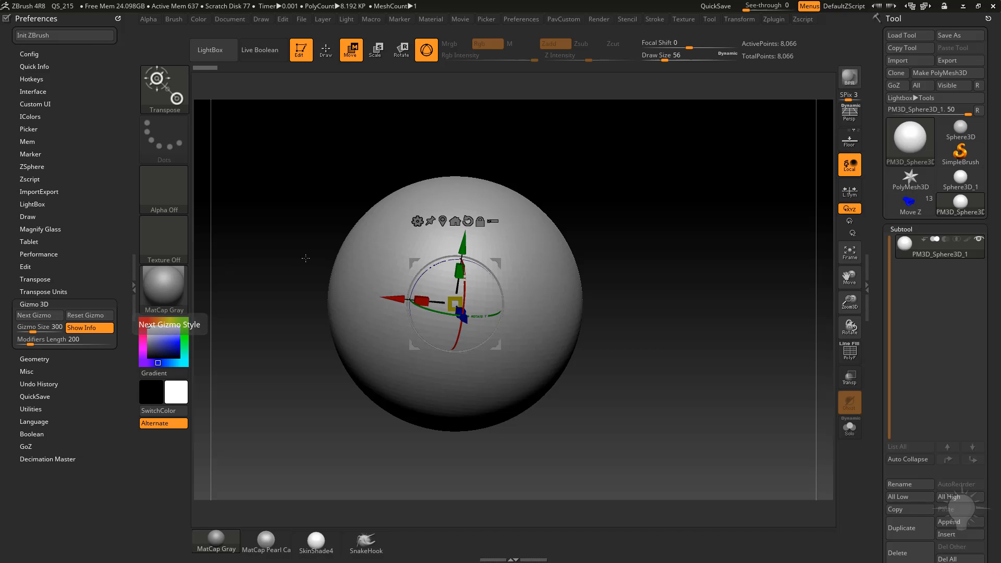
{"action": "left_click_drag", "start_coordinate": [702, 232], "coordinate": [777, 206]}
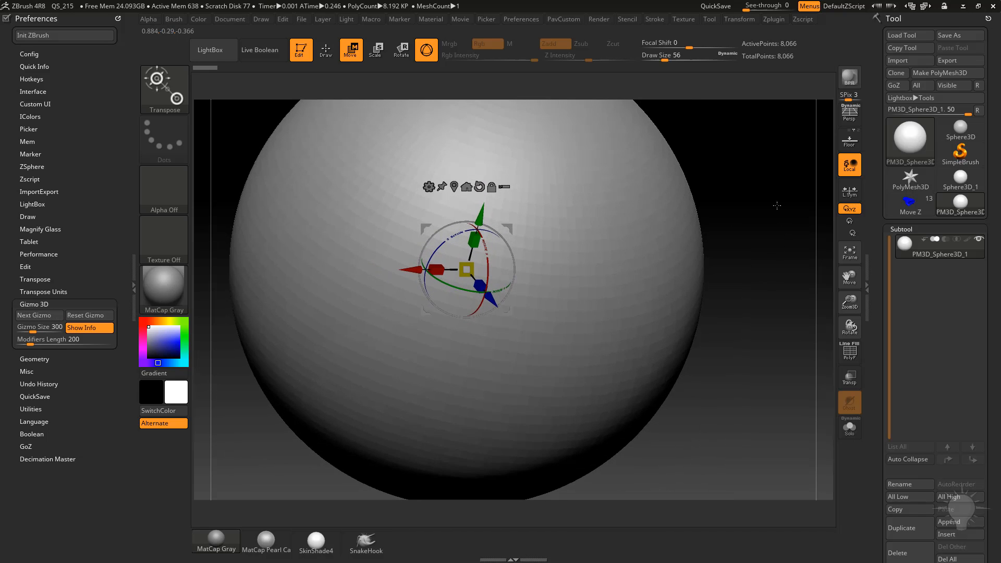
Cycle the Gizmo 3D style with Next Gizmo until the custom gizmo with coloured hands is active.
{"action": "left_click", "coordinate": [43, 315]}
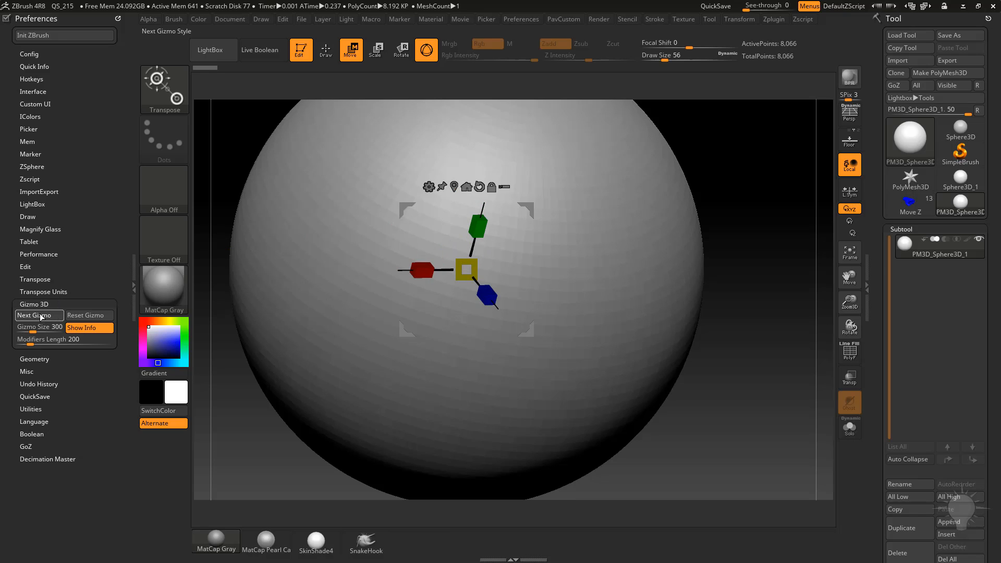
{"action": "left_click", "coordinate": [42, 316]}
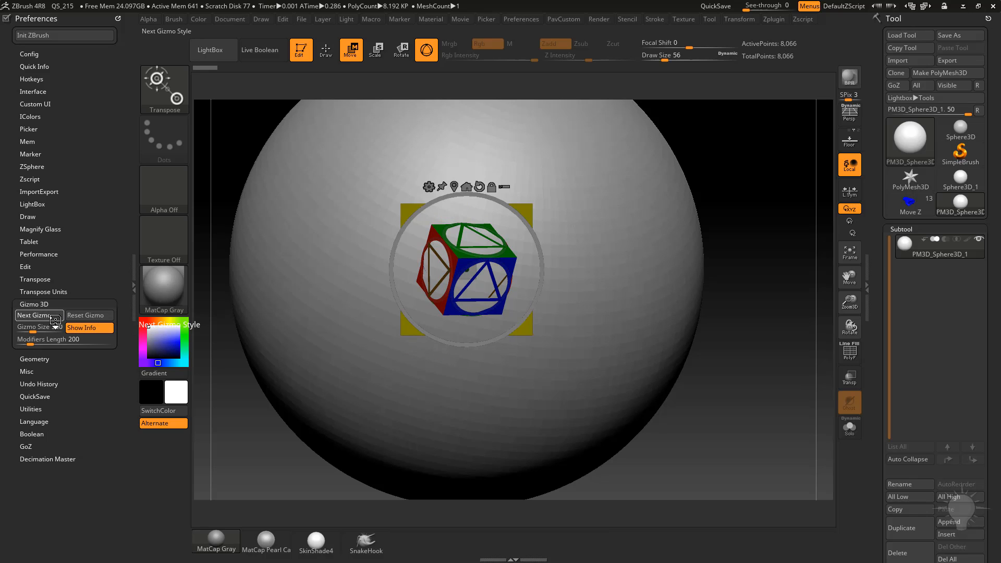
{"action": "left_click", "coordinate": [33, 316]}
{"action": "left_click", "coordinate": [54, 318]}
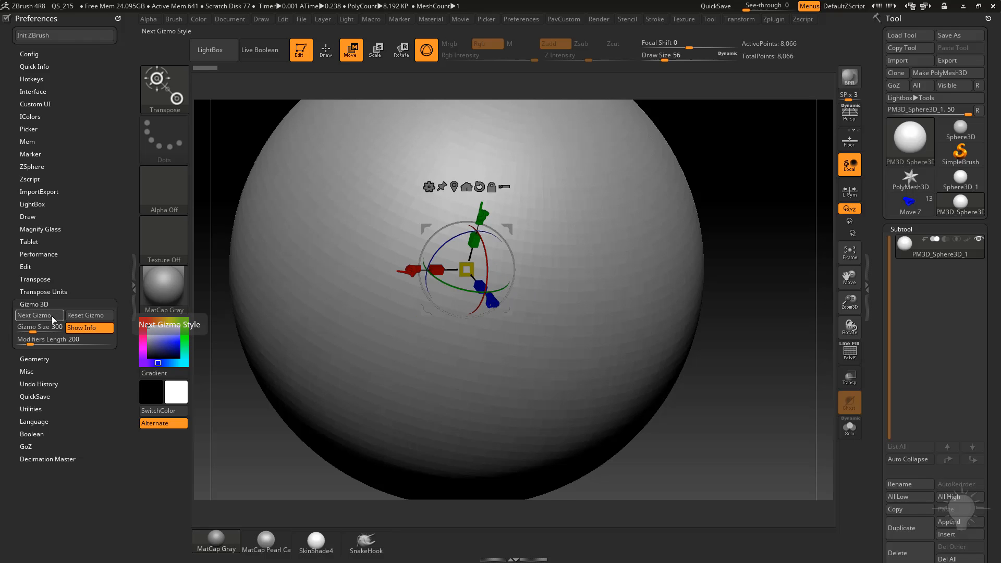
Test the custom gizmo by dragging its hands to move and rotate the sphere, then undo the last transform.
{"action": "mouse_move", "coordinate": [715, 175]}
{"action": "left_mouse_down"}
{"action": "mouse_move", "coordinate": [735, 141]}
{"action": "mouse_move", "coordinate": [767, 170]}
{"action": "mouse_move", "coordinate": [737, 186]}
{"action": "mouse_move", "coordinate": [691, 159]}
{"action": "mouse_move", "coordinate": [627, 194]}
{"action": "left_mouse_up"}
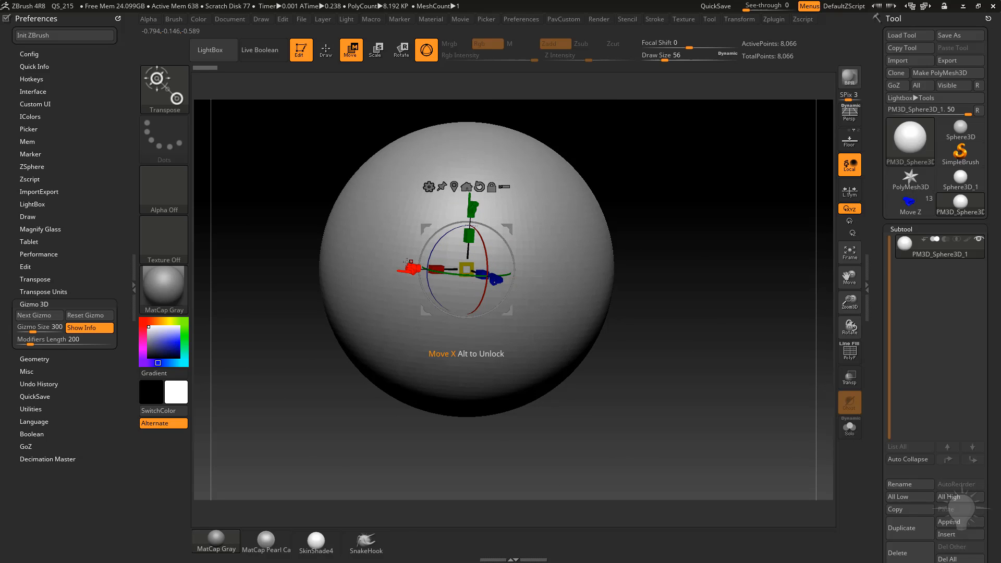
{"action": "mouse_move", "coordinate": [472, 207]}
{"action": "left_mouse_down"}
{"action": "mouse_move", "coordinate": [474, 182]}
{"action": "mouse_move", "coordinate": [473, 199]}
{"action": "left_mouse_up"}
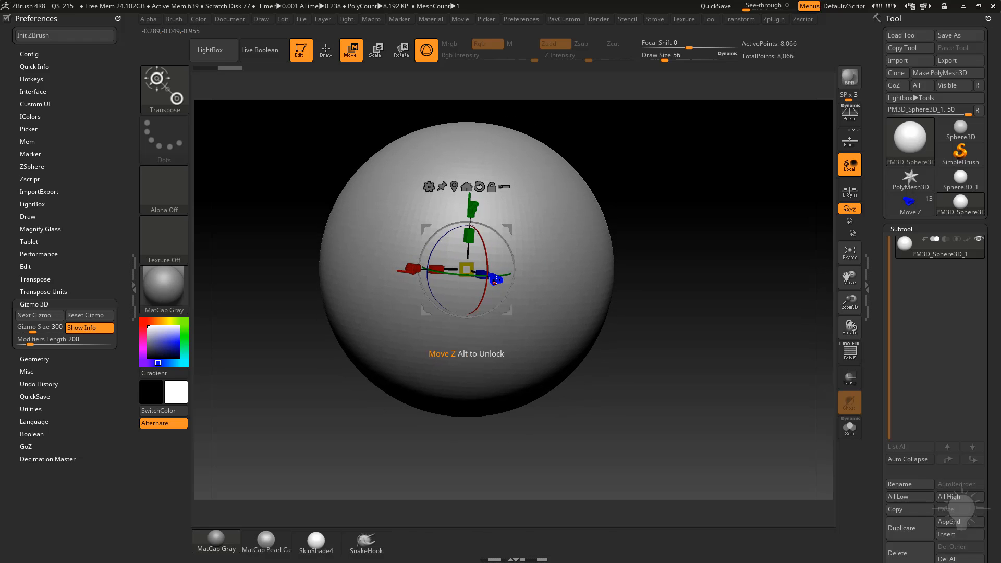
{"action": "left_click_drag", "start_coordinate": [467, 261], "coordinate": [472, 240]}
{"action": "mouse_move", "coordinate": [713, 223]}
{"action": "left_mouse_down"}
{"action": "mouse_move", "coordinate": [659, 258]}
{"action": "mouse_move", "coordinate": [527, 263]}
{"action": "left_mouse_up"}
{"action": "mouse_move", "coordinate": [405, 278]}
{"action": "left_mouse_down"}
{"action": "mouse_move", "coordinate": [388, 277]}
{"action": "mouse_move", "coordinate": [404, 277]}
{"action": "left_mouse_up"}
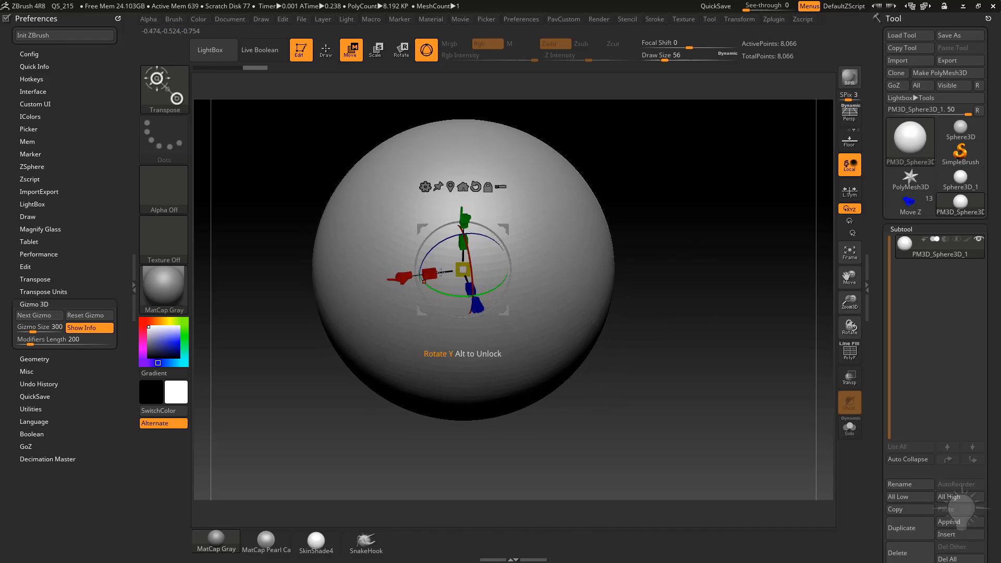
{"action": "left_click_drag", "start_coordinate": [469, 215], "coordinate": [471, 194]}
{"action": "key", "text": "ctrl+z"}
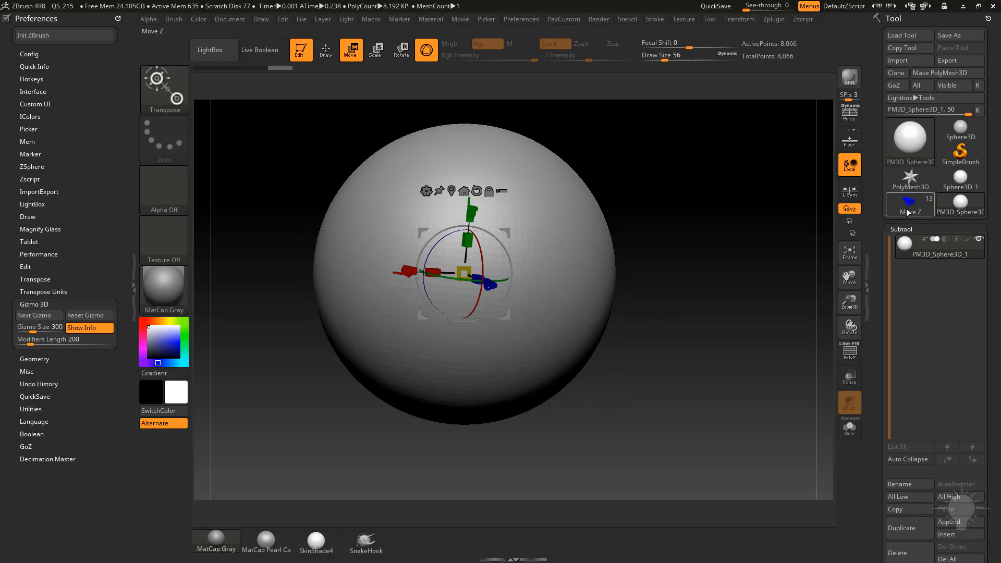
Open the Move Z gizmo tool to inspect its subtools, then return to the Sphere3D_1 tool.
{"action": "left_click", "coordinate": [911, 211]}
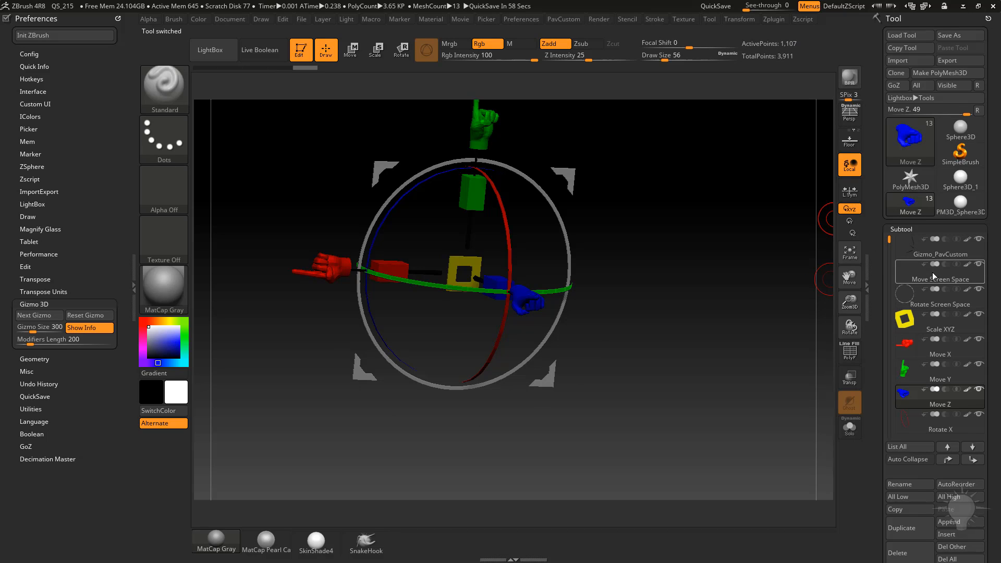
{"action": "mouse_move", "coordinate": [933, 280]}
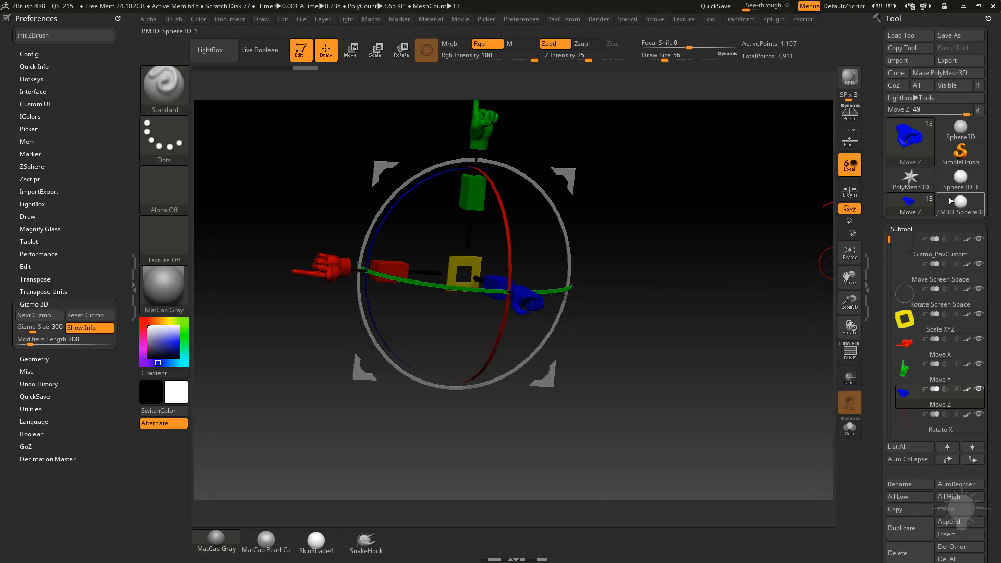
{"action": "left_click", "coordinate": [960, 213]}
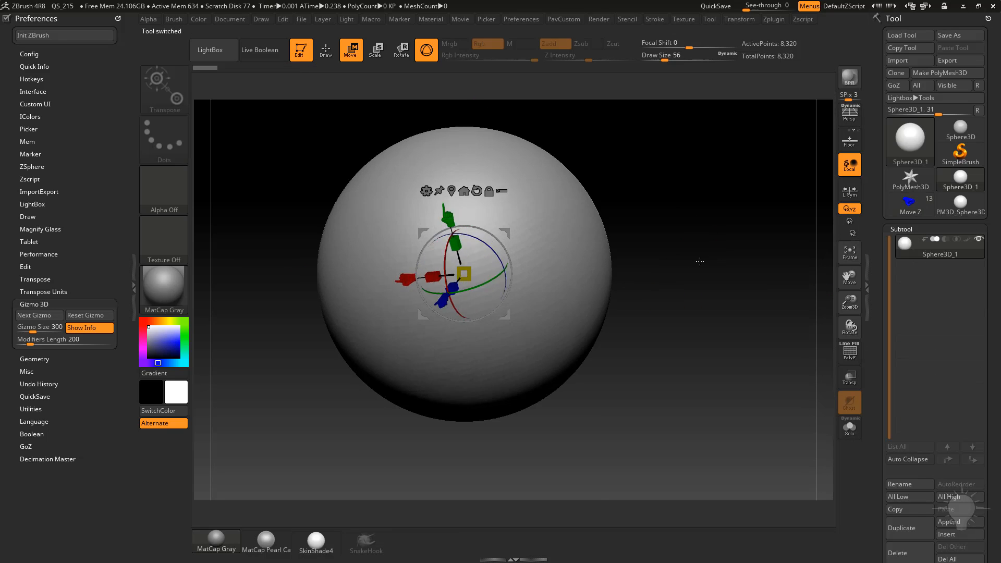
{"action": "left_click_drag", "start_coordinate": [697, 232], "coordinate": [714, 234]}
{"action": "left_click_drag", "start_coordinate": [681, 201], "coordinate": [666, 217], "text": "alt"}
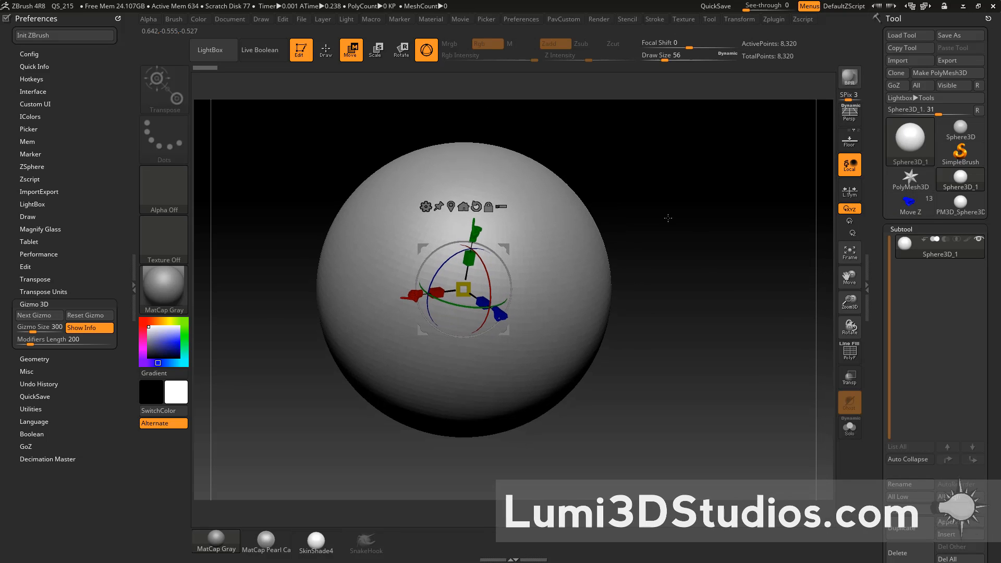